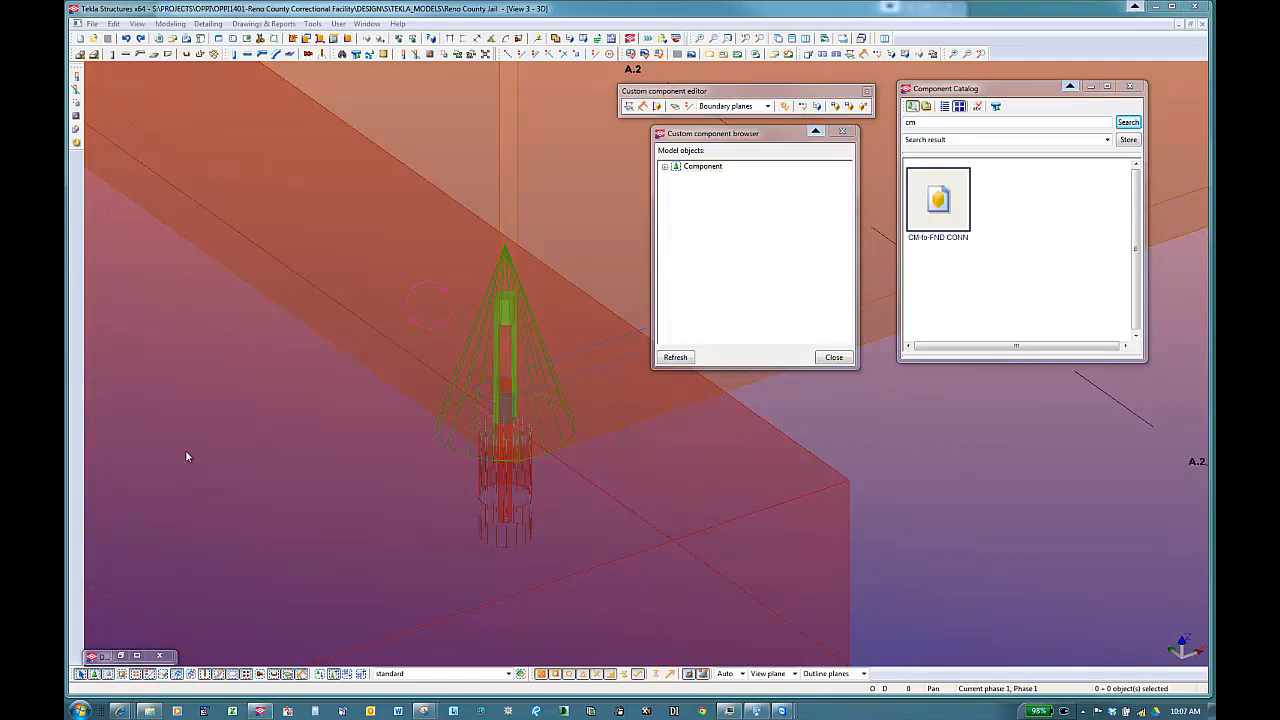
- Examine the wall-to-foundation connection and the rebar around it in the 3D view
{"action": "scroll", "coordinate": [271, 443], "scroll_direction": "down", "scroll_amount": 1}
{"action": "scroll", "coordinate": [407, 407], "scroll_direction": "up", "scroll_amount": 4}
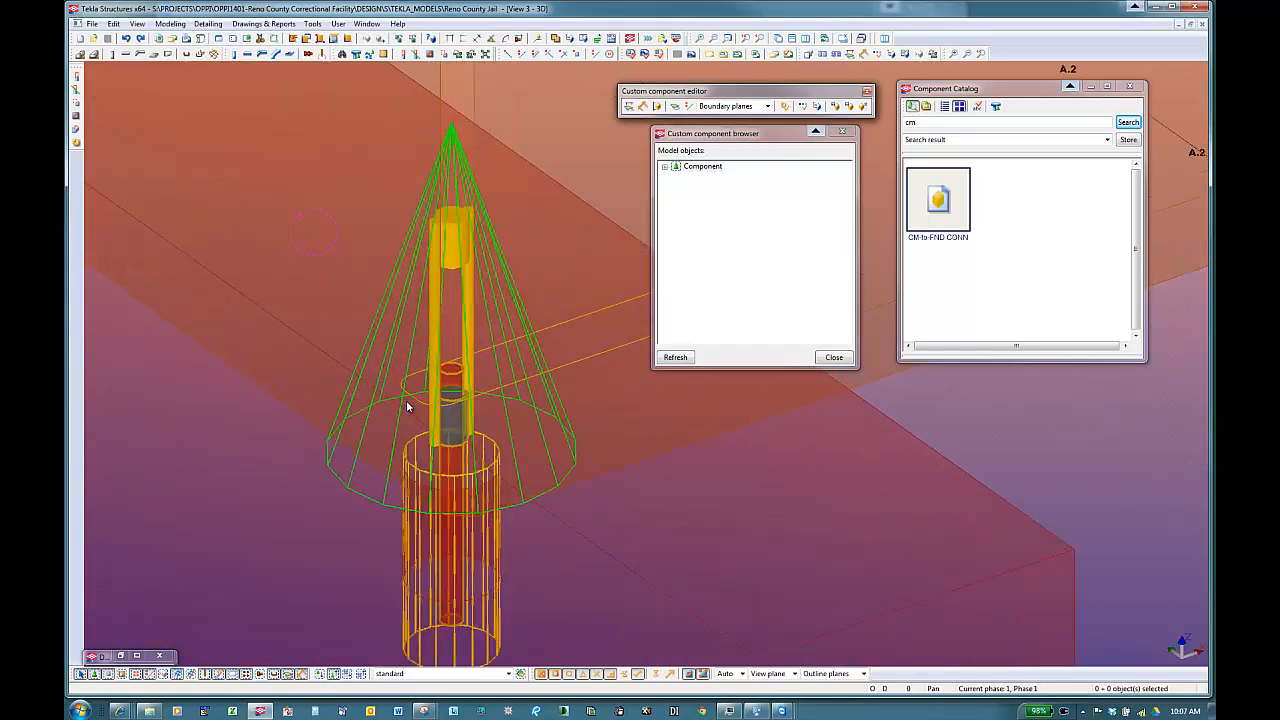
{"action": "scroll", "coordinate": [408, 406], "scroll_direction": "up", "scroll_amount": 1}
{"action": "middle_click_drag", "start_coordinate": [466, 412], "coordinate": [340, 442]}
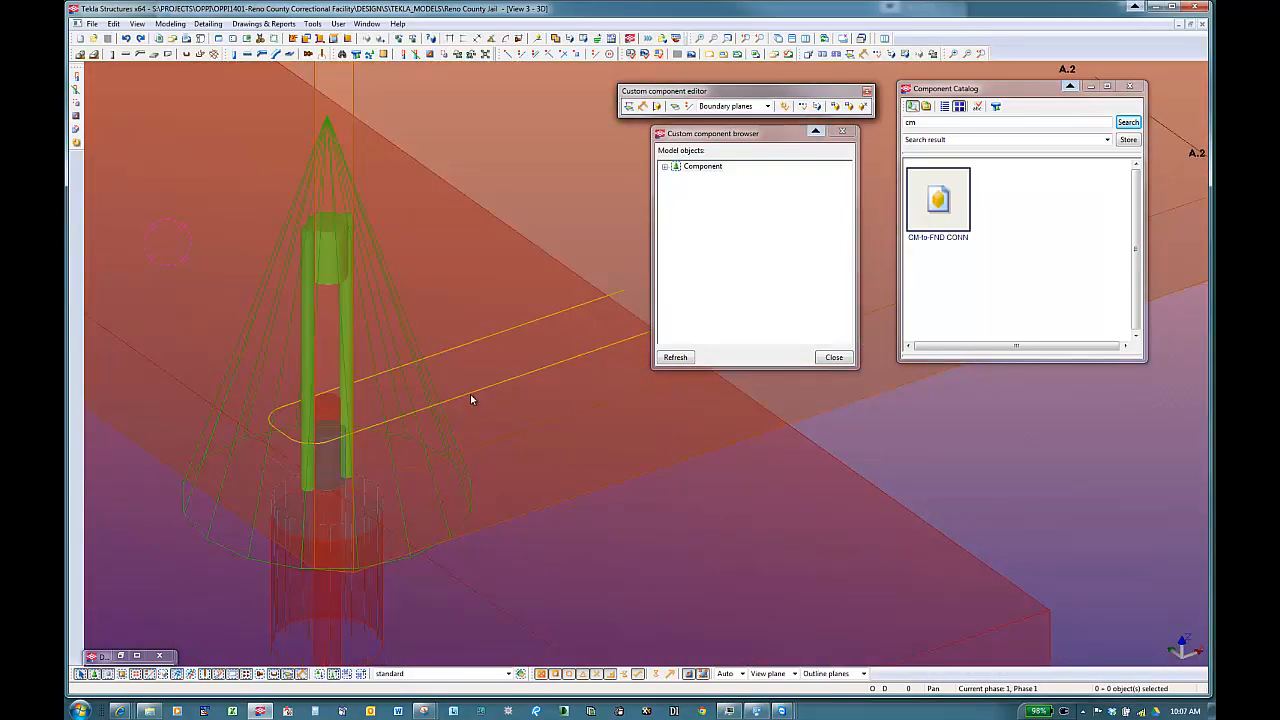
{"action": "scroll", "coordinate": [470, 394], "scroll_direction": "down", "scroll_amount": 3}
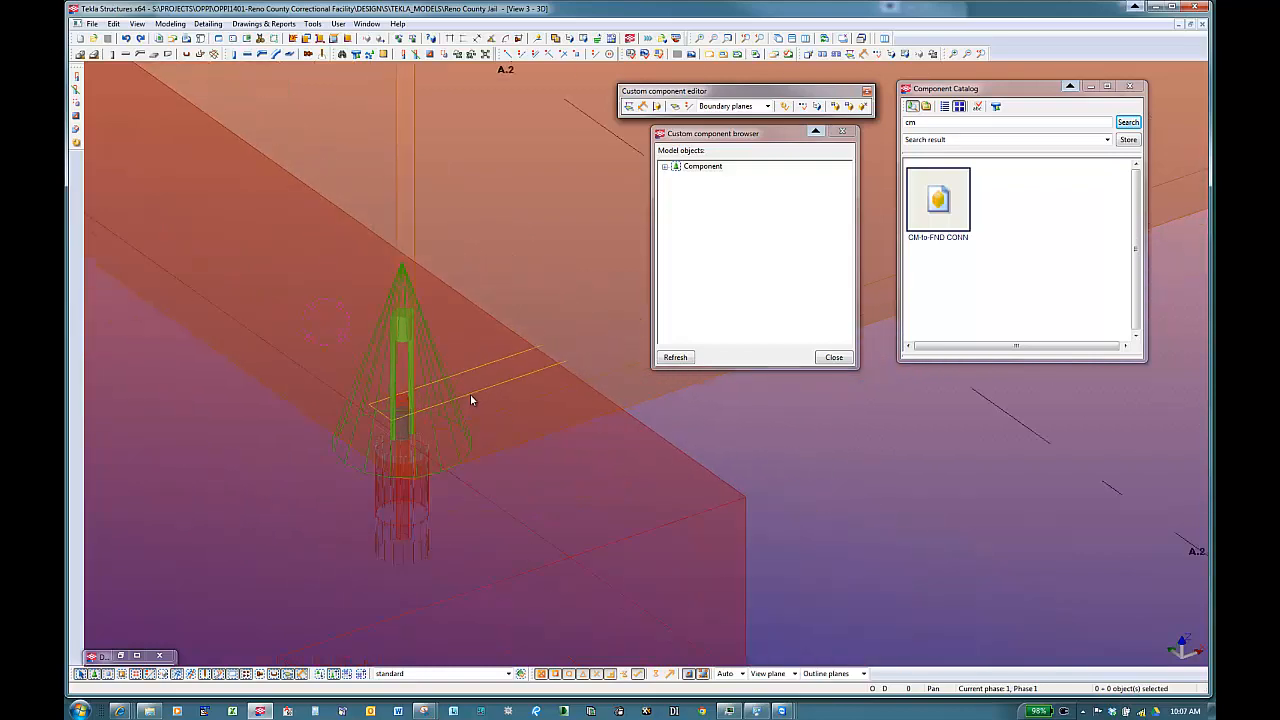
{"action": "scroll", "coordinate": [380, 425], "scroll_direction": "up", "scroll_amount": 1}
{"action": "scroll", "coordinate": [437, 434], "scroll_direction": "down", "scroll_amount": 3}
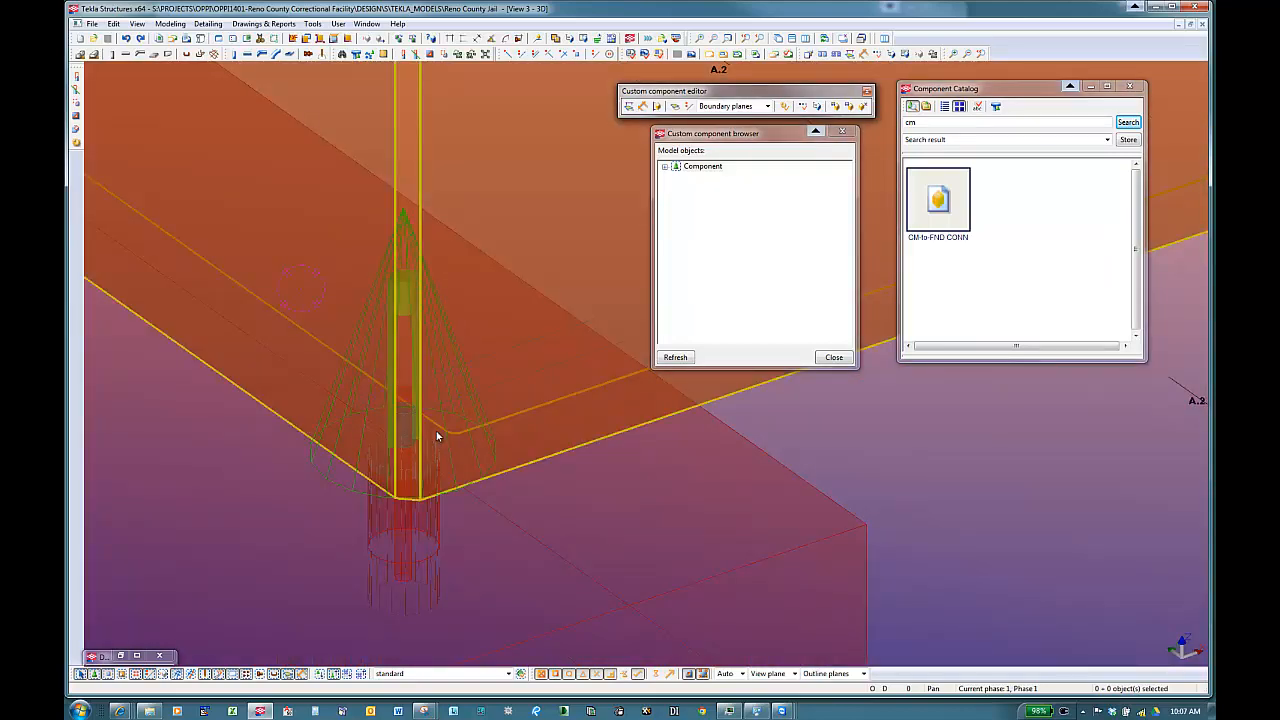
{"action": "scroll", "coordinate": [416, 452], "scroll_direction": "up", "scroll_amount": 5}
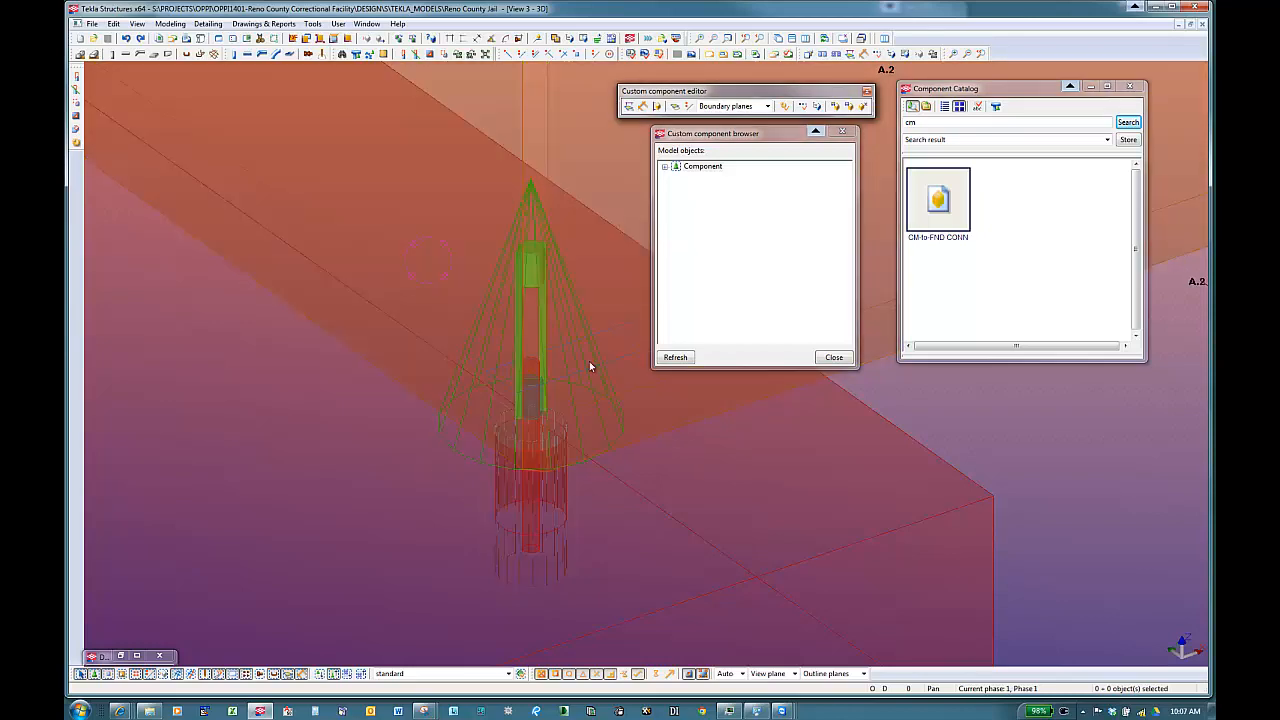
- Restore the maximized 3D view and bring the top, perspective, front and end custom component editor views forward
{"action": "left_click", "coordinate": [1193, 25]}
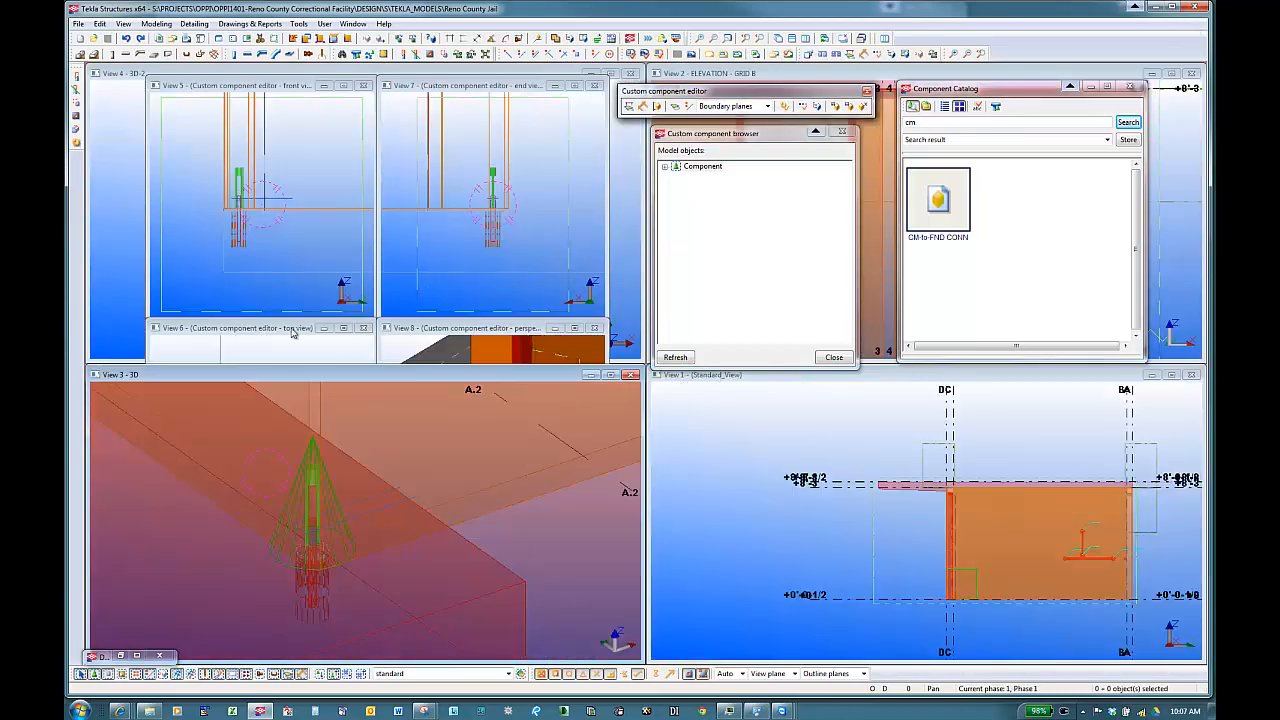
{"action": "left_click", "coordinate": [293, 333]}
{"action": "left_click", "coordinate": [465, 329]}
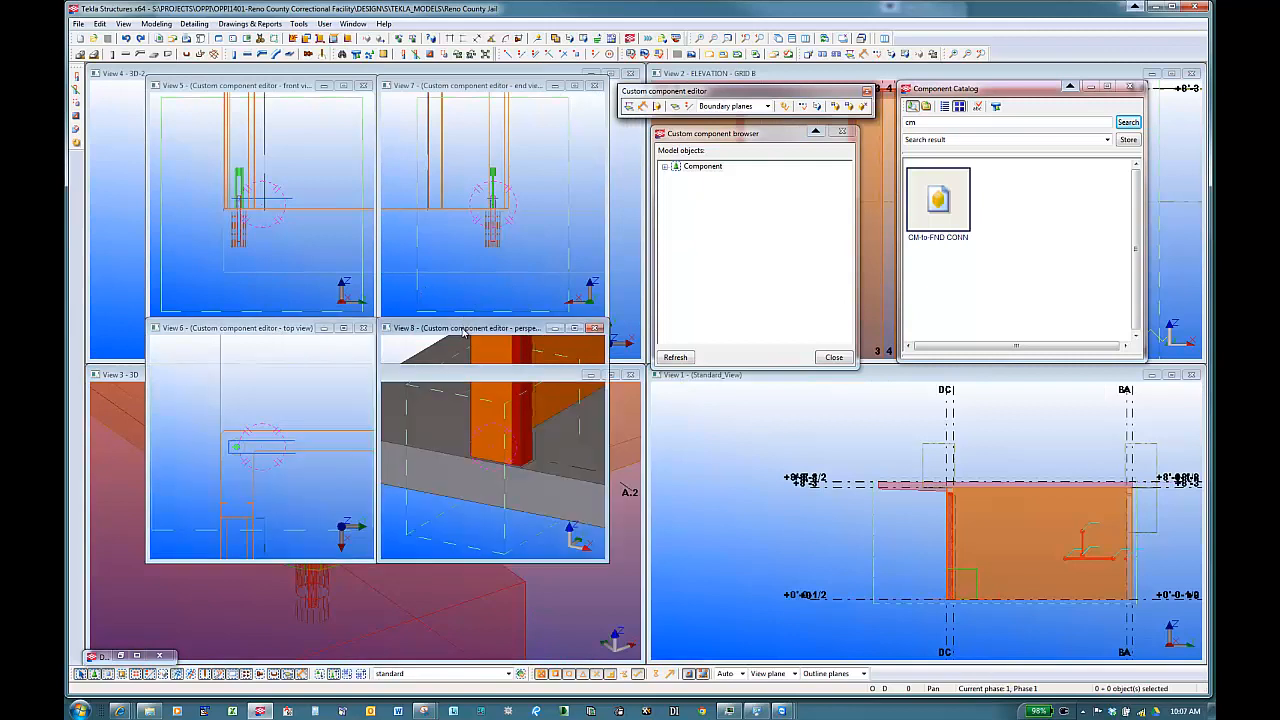
{"action": "left_click", "coordinate": [283, 87]}
{"action": "left_click", "coordinate": [440, 88]}
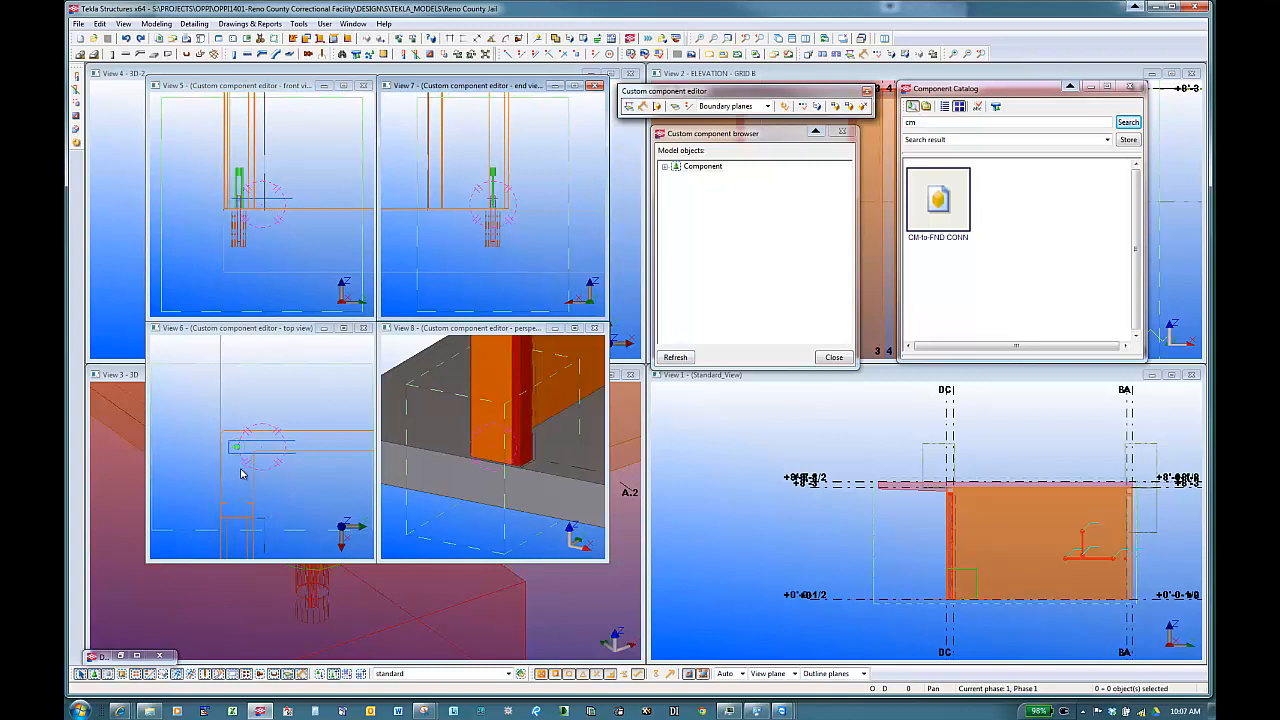
- Rotate the U-shaped rebar -90 degrees around Z about the centre of the connection in the top view
{"action": "scroll", "coordinate": [231, 470], "scroll_direction": "up", "scroll_amount": 5}
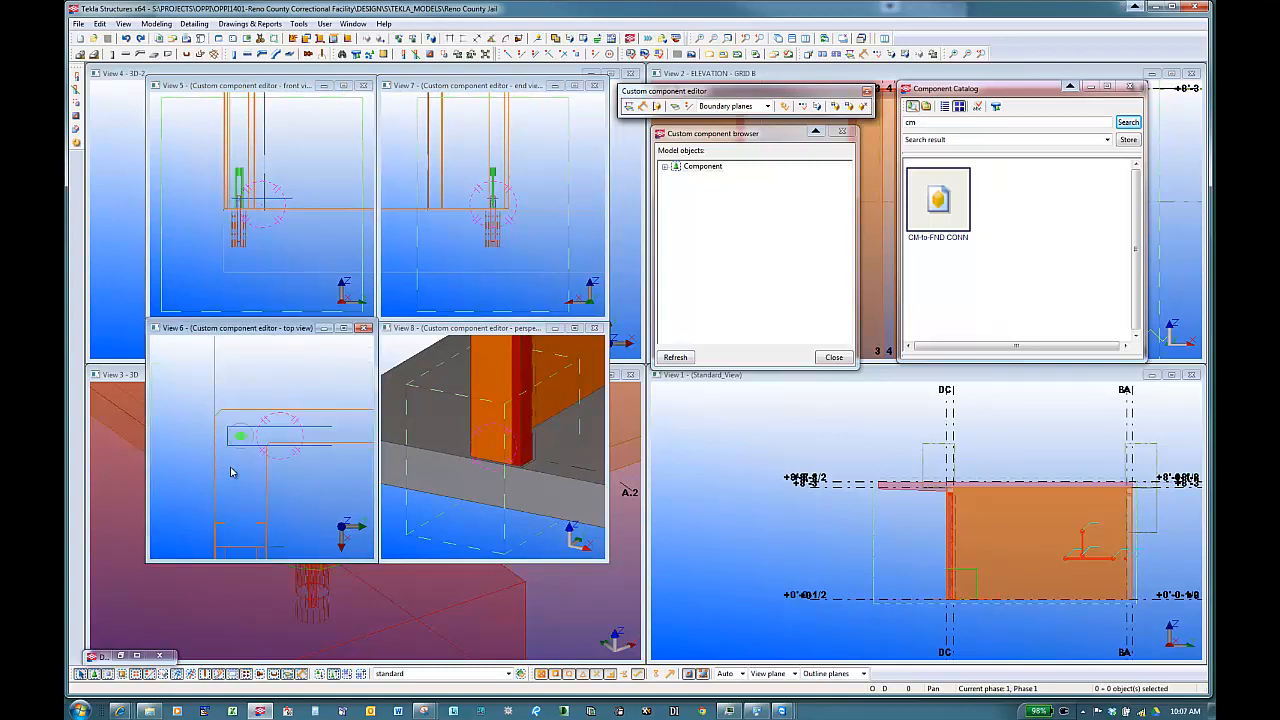
{"action": "middle_click_drag", "start_coordinate": [289, 439], "coordinate": [267, 466]}
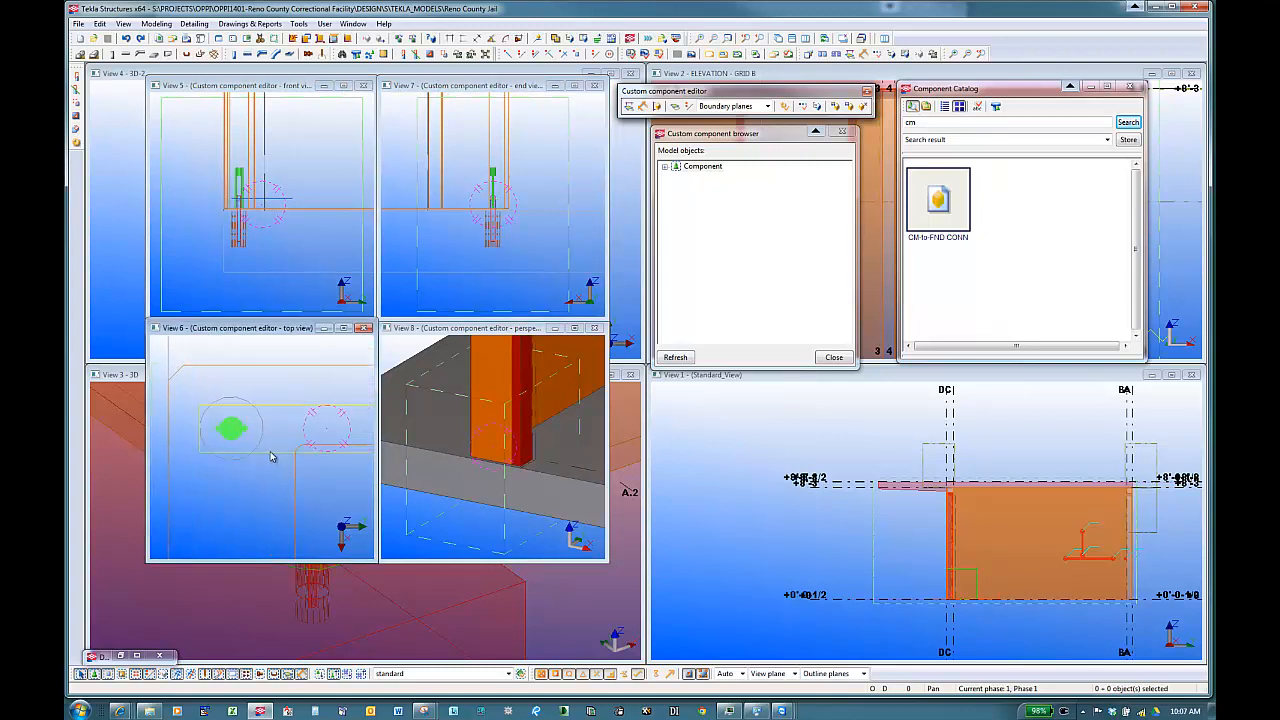
{"action": "left_click", "coordinate": [270, 456]}
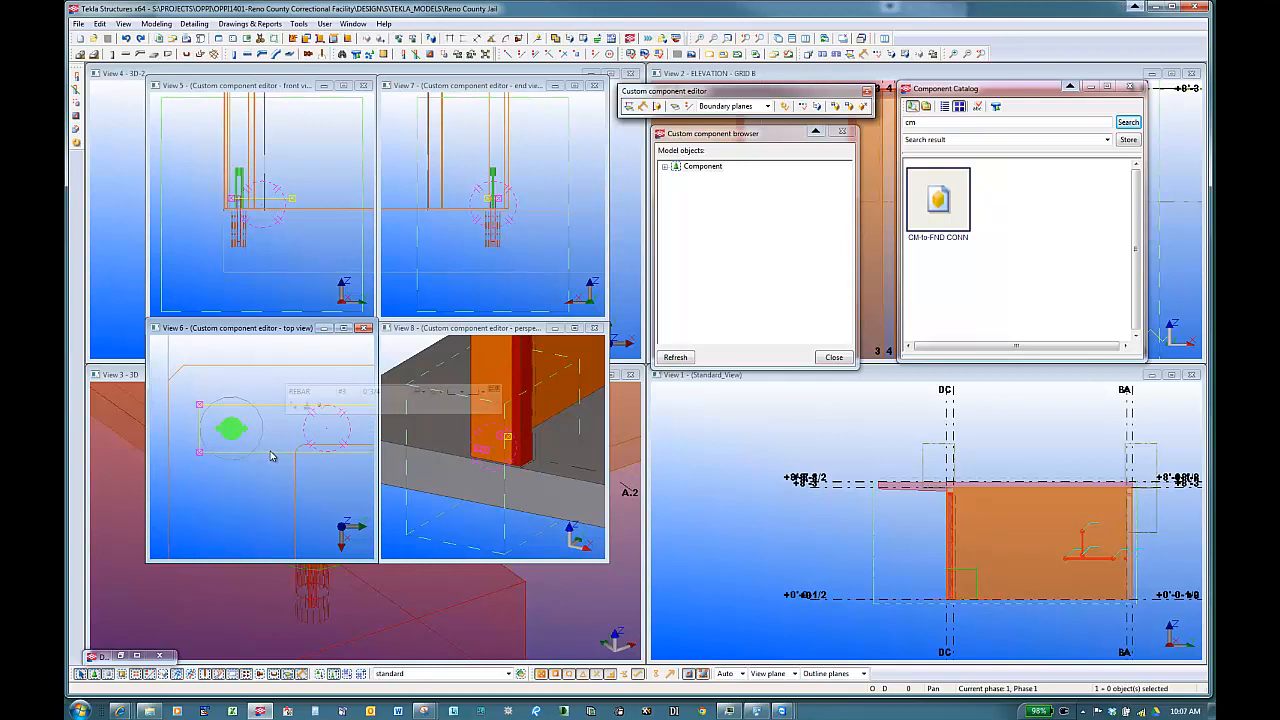
{"action": "right_click", "coordinate": [270, 456]}
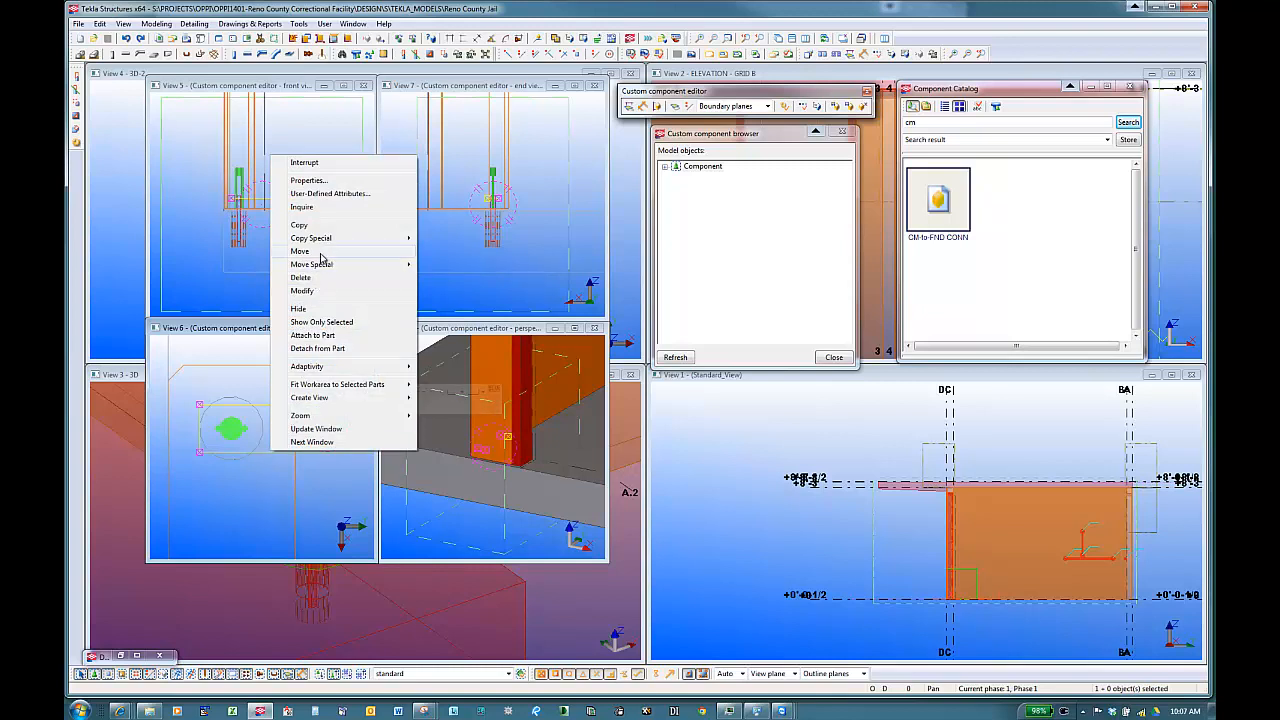
{"action": "mouse_move", "coordinate": [322, 263]}
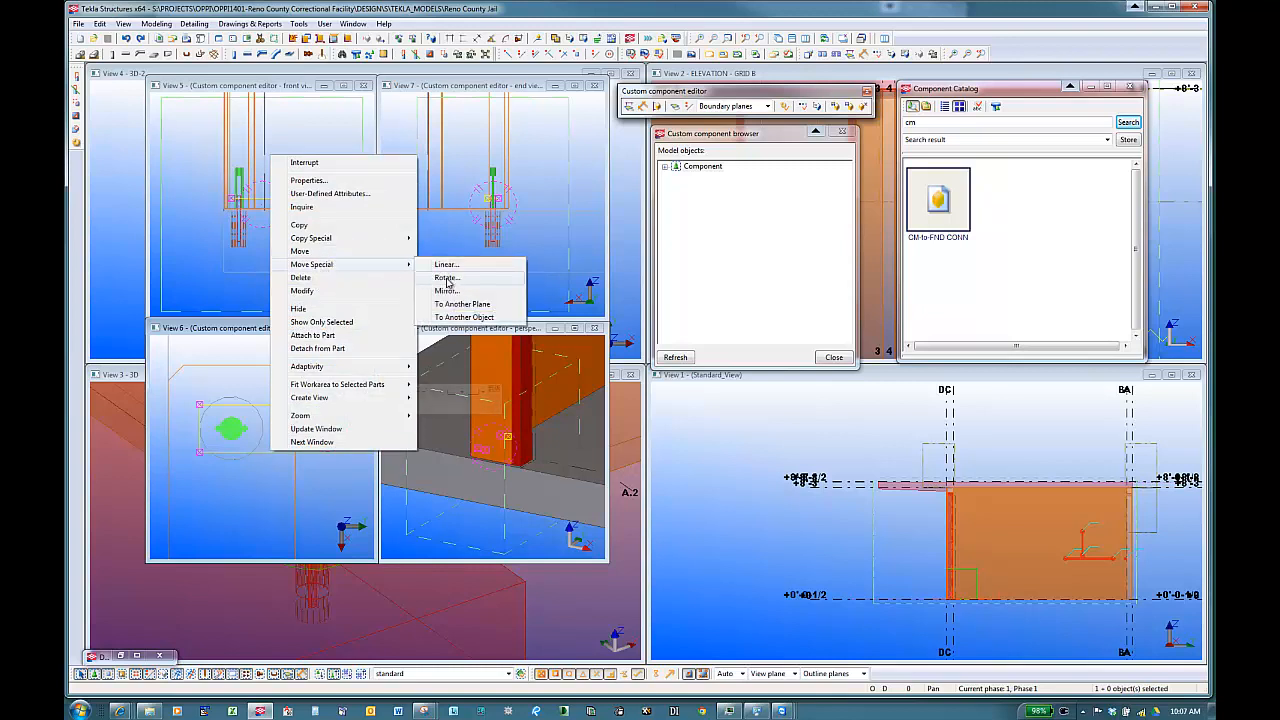
{"action": "left_click", "coordinate": [445, 278]}
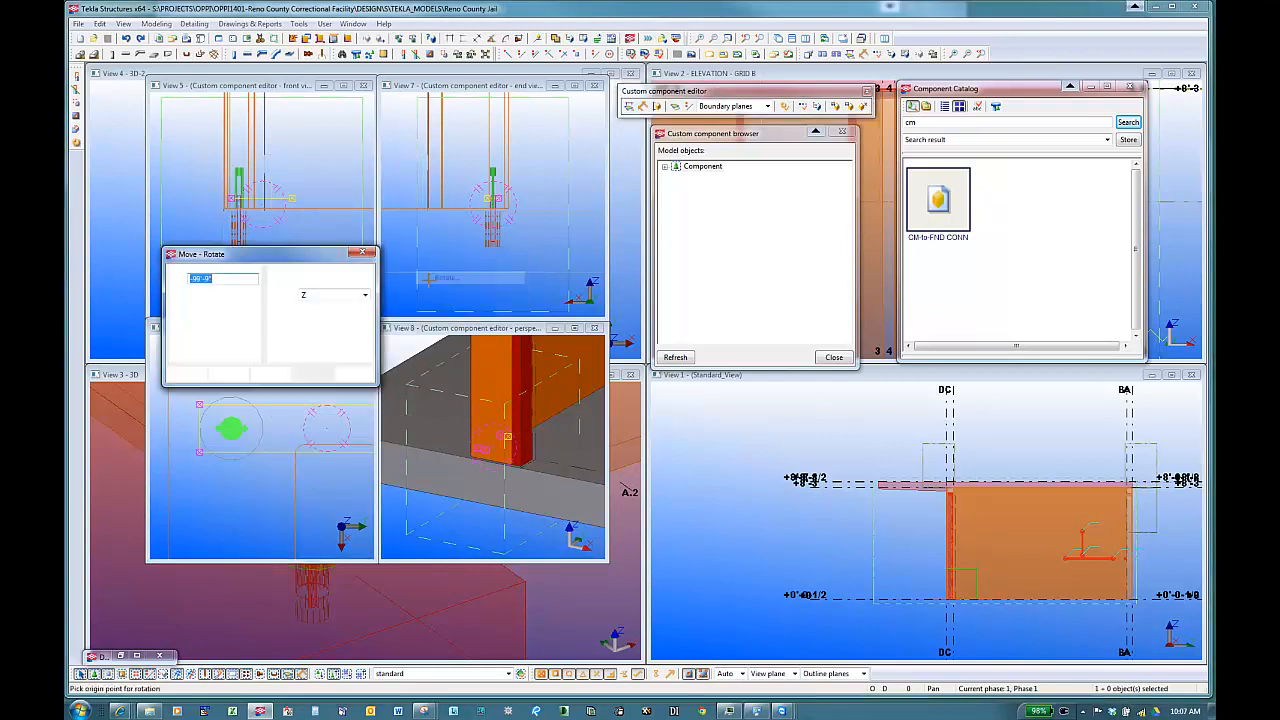
{"action": "left_click", "coordinate": [231, 428]}
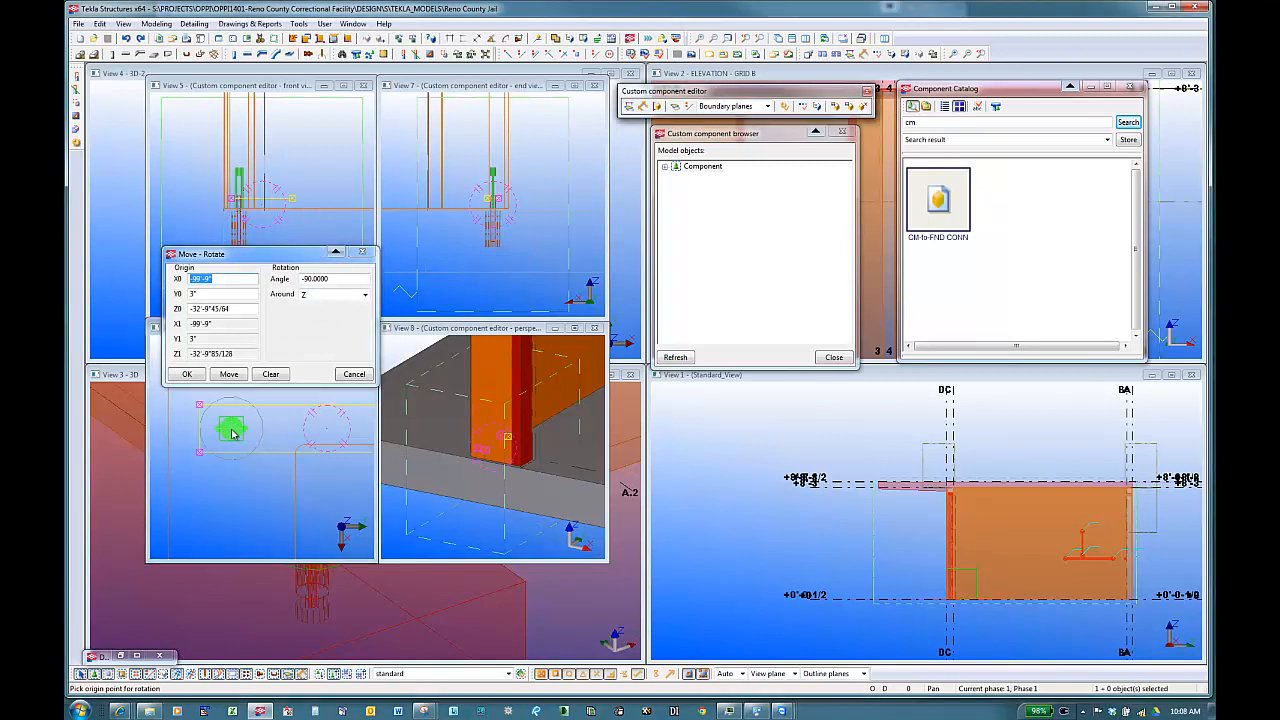
{"action": "left_click", "coordinate": [229, 374]}
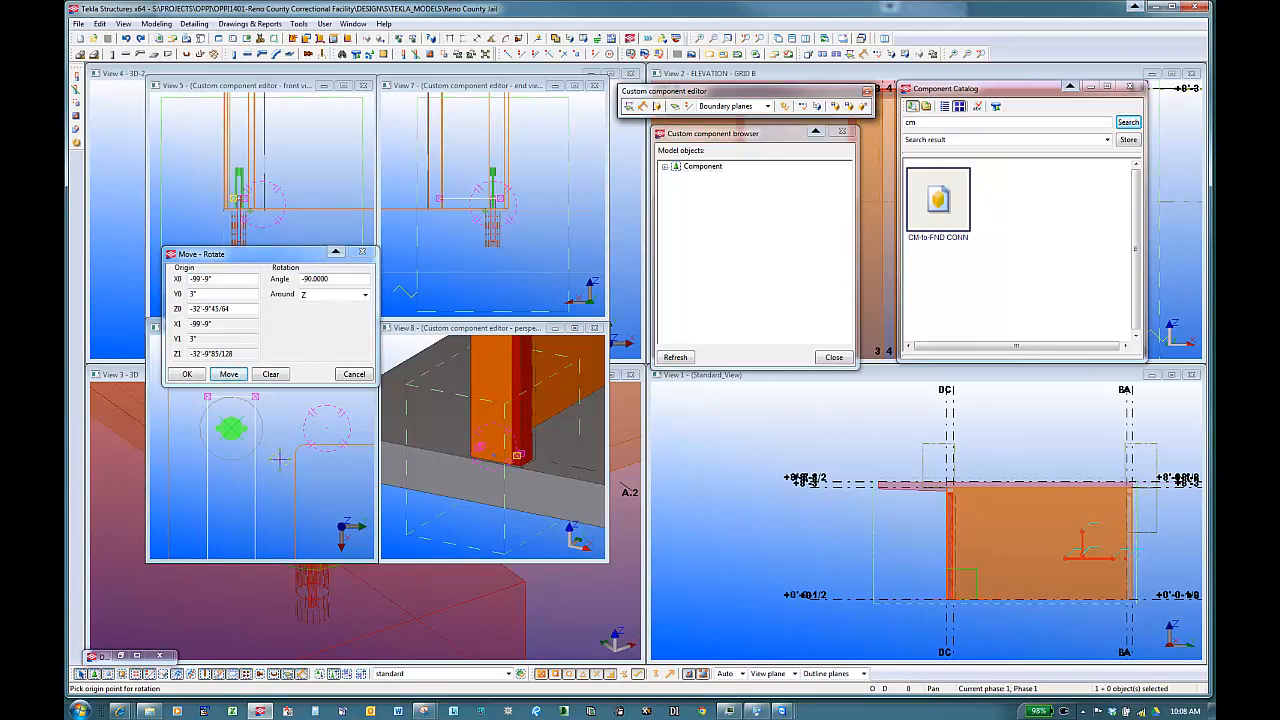
{"action": "right_click", "coordinate": [283, 465]}
{"action": "left_click", "coordinate": [313, 475]}
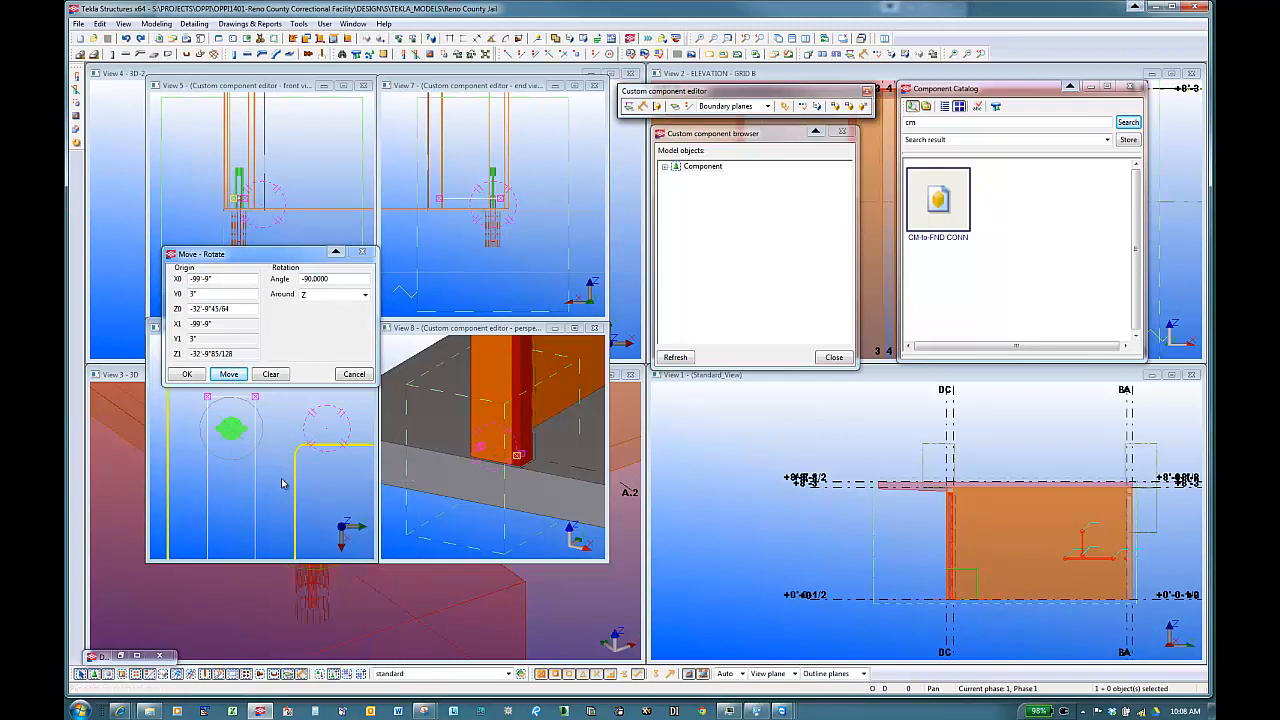
- Modify the rotated U-shaped rebar to a grade A615-60, size #3 main bar
{"action": "scroll", "coordinate": [269, 501], "scroll_direction": "down", "scroll_amount": 2}
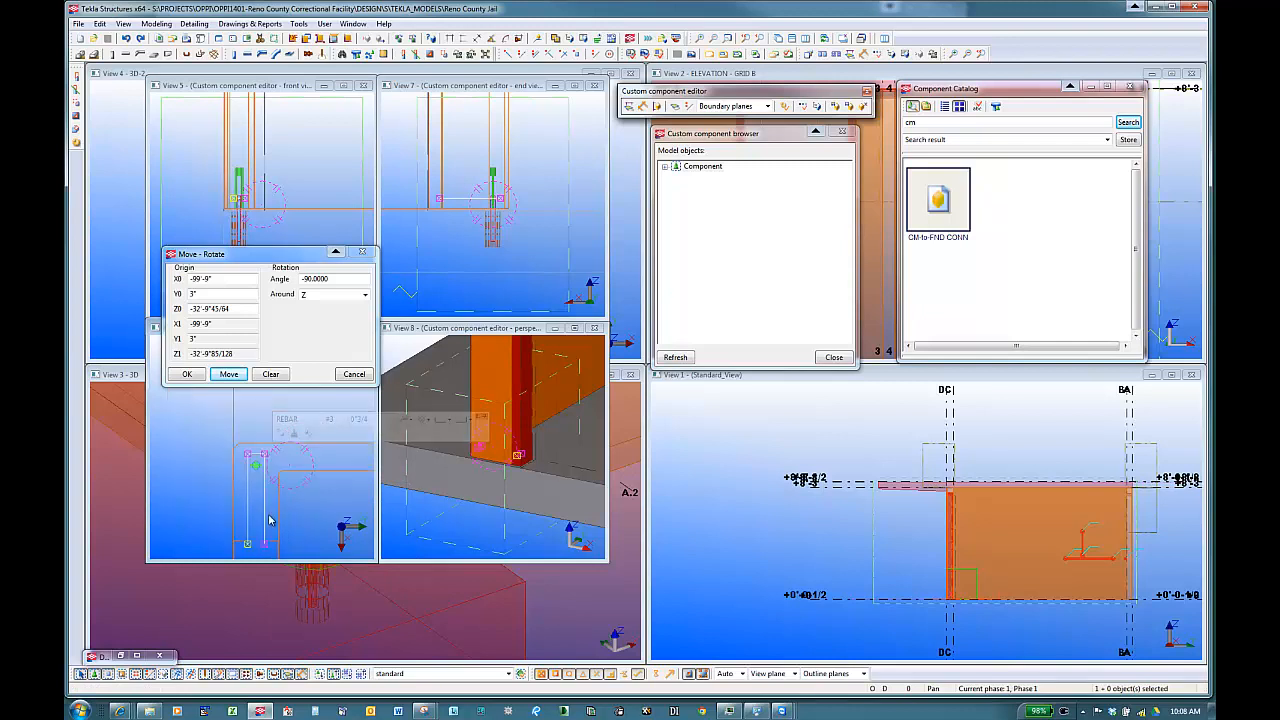
{"action": "middle_click_drag", "start_coordinate": [268, 515], "coordinate": [266, 489]}
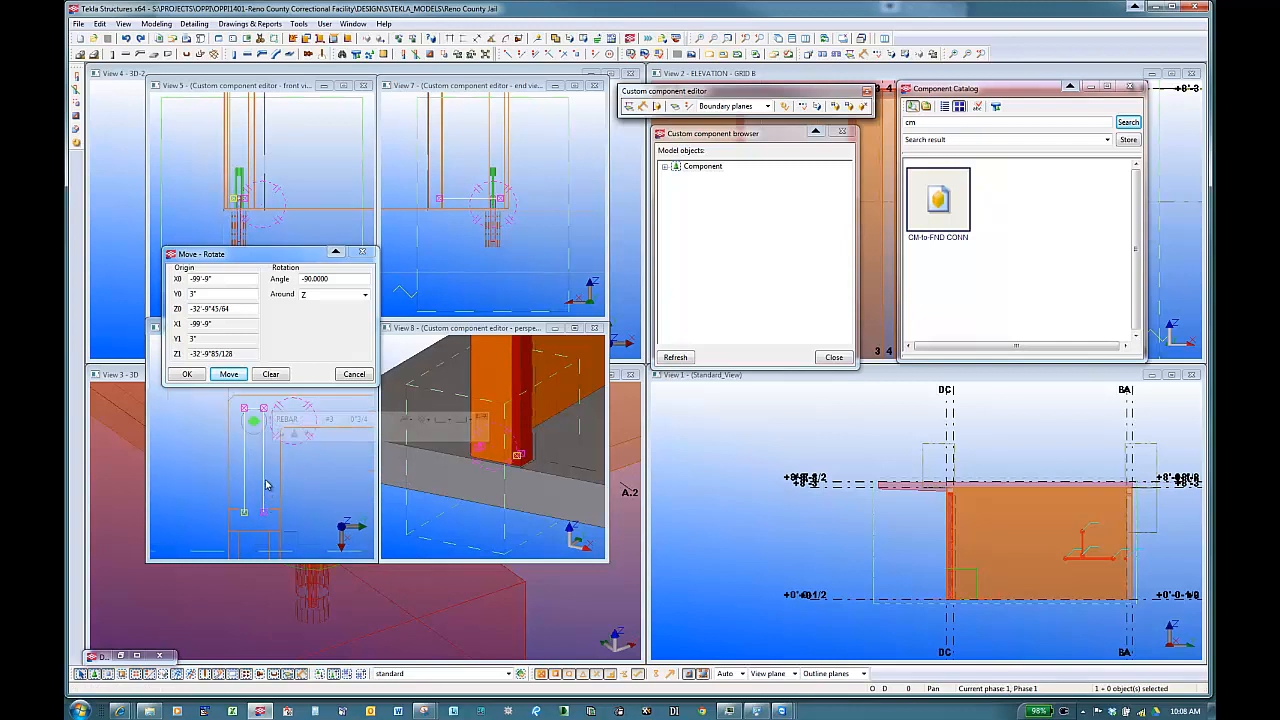
{"action": "double_click", "coordinate": [265, 487]}
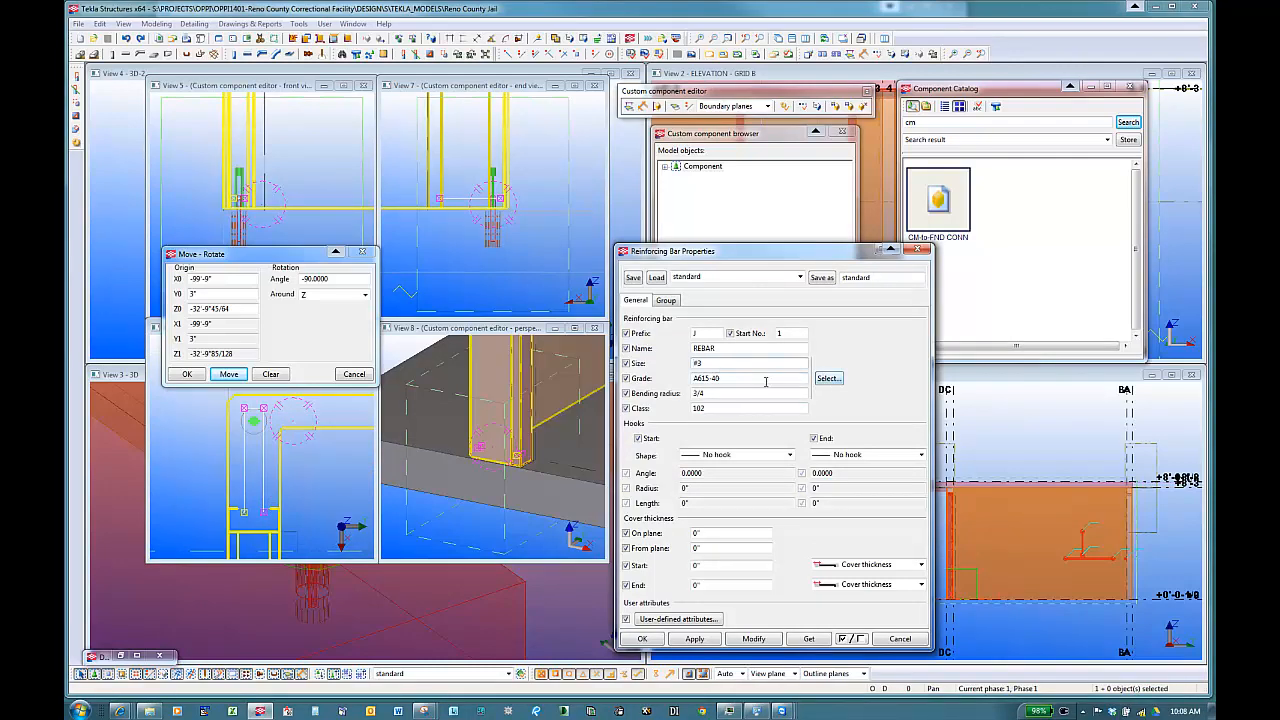
{"action": "left_click", "coordinate": [828, 379]}
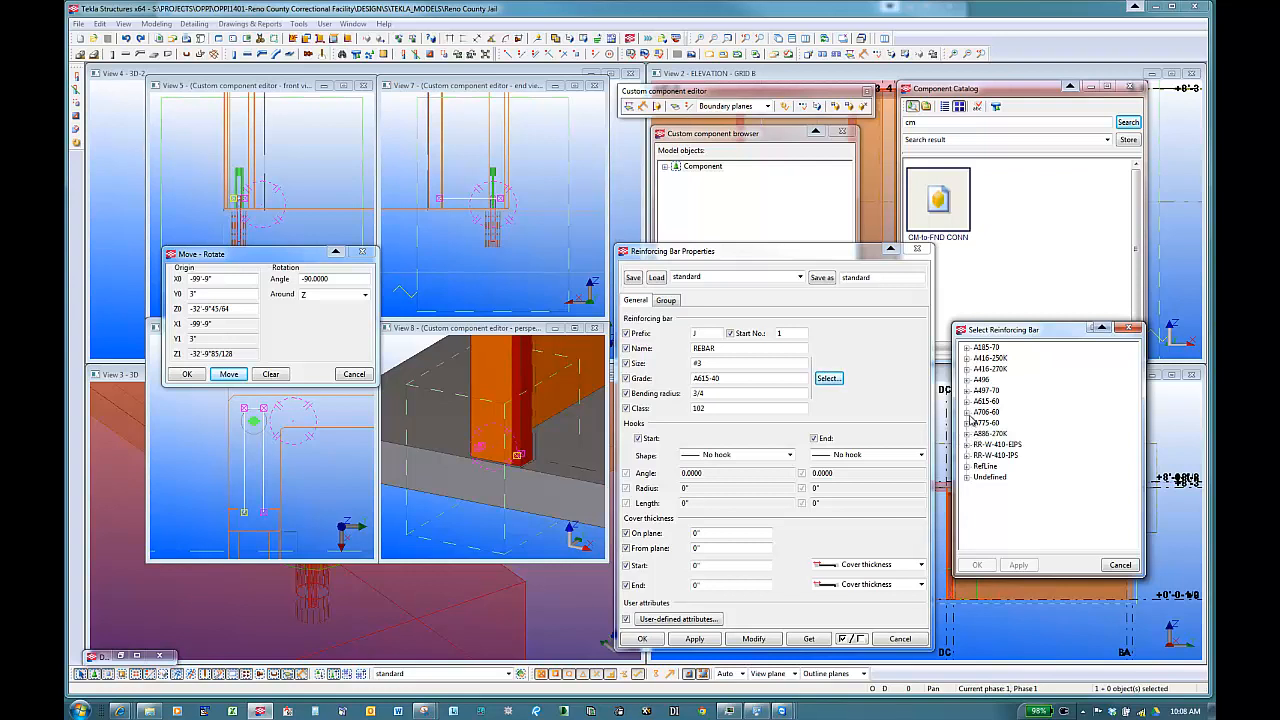
{"action": "left_click", "coordinate": [967, 401]}
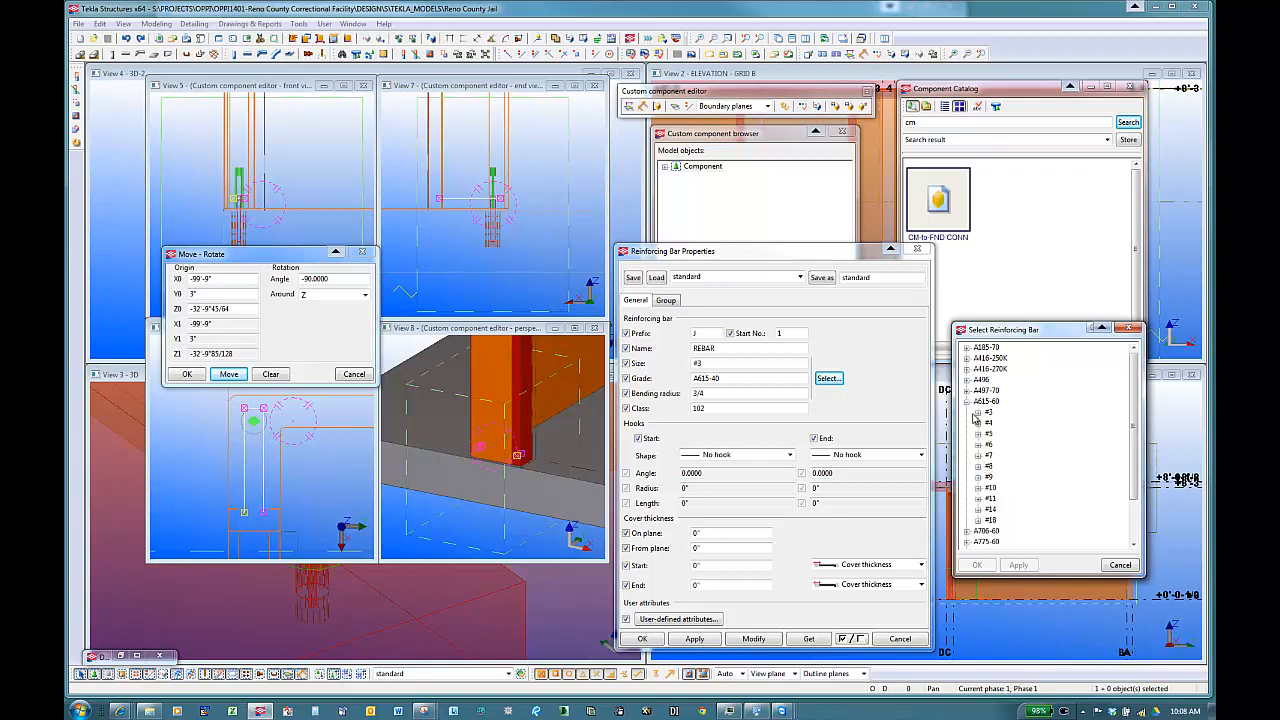
{"action": "left_click", "coordinate": [976, 413]}
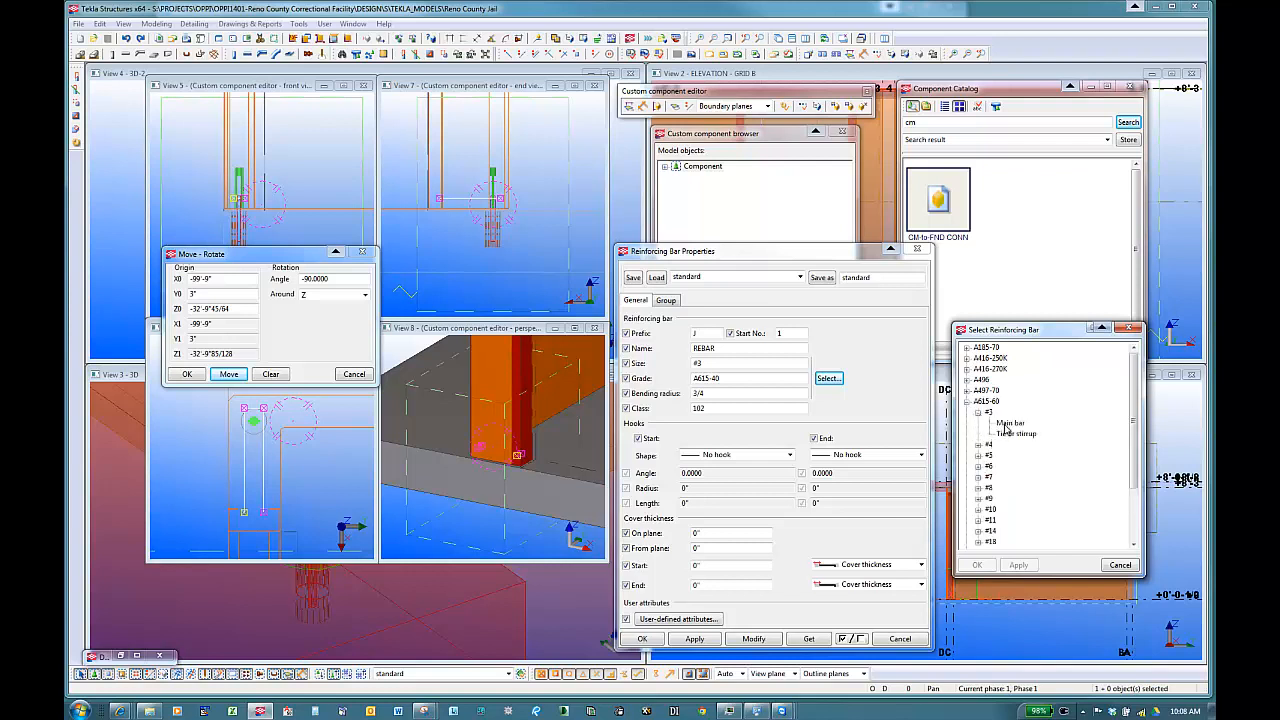
{"action": "double_click", "coordinate": [1006, 425]}
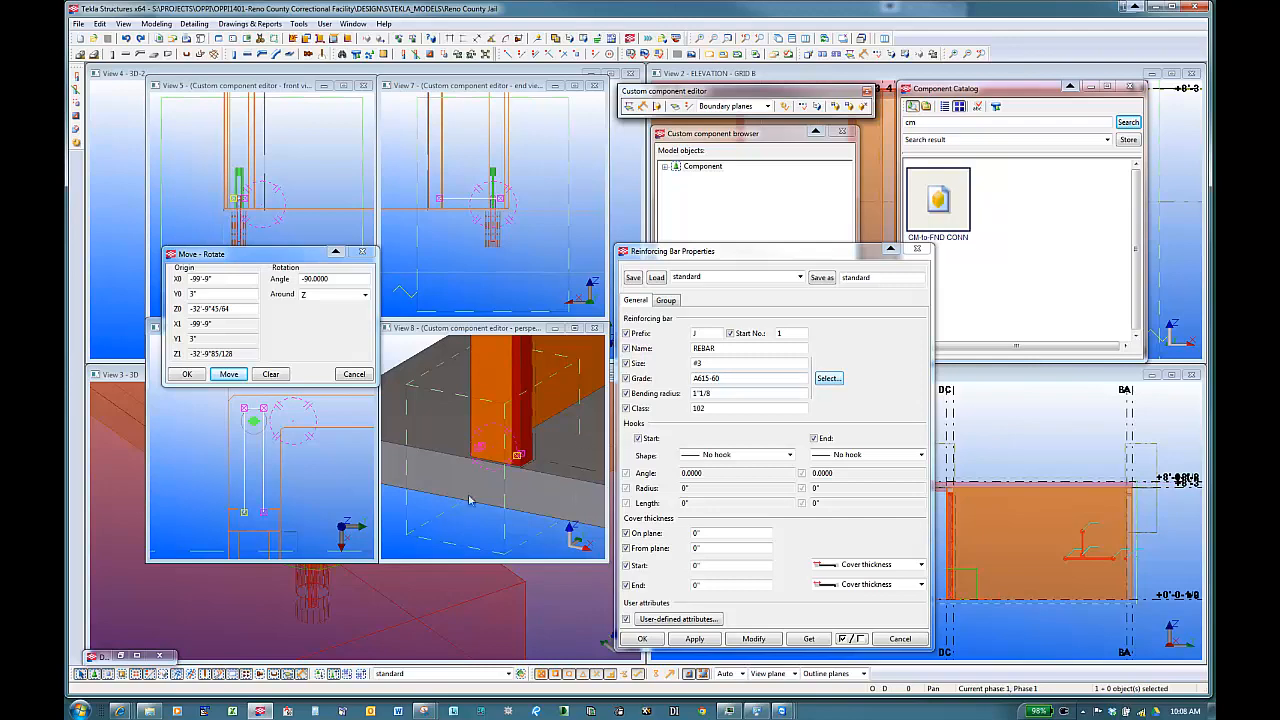
{"action": "left_click", "coordinate": [756, 639]}
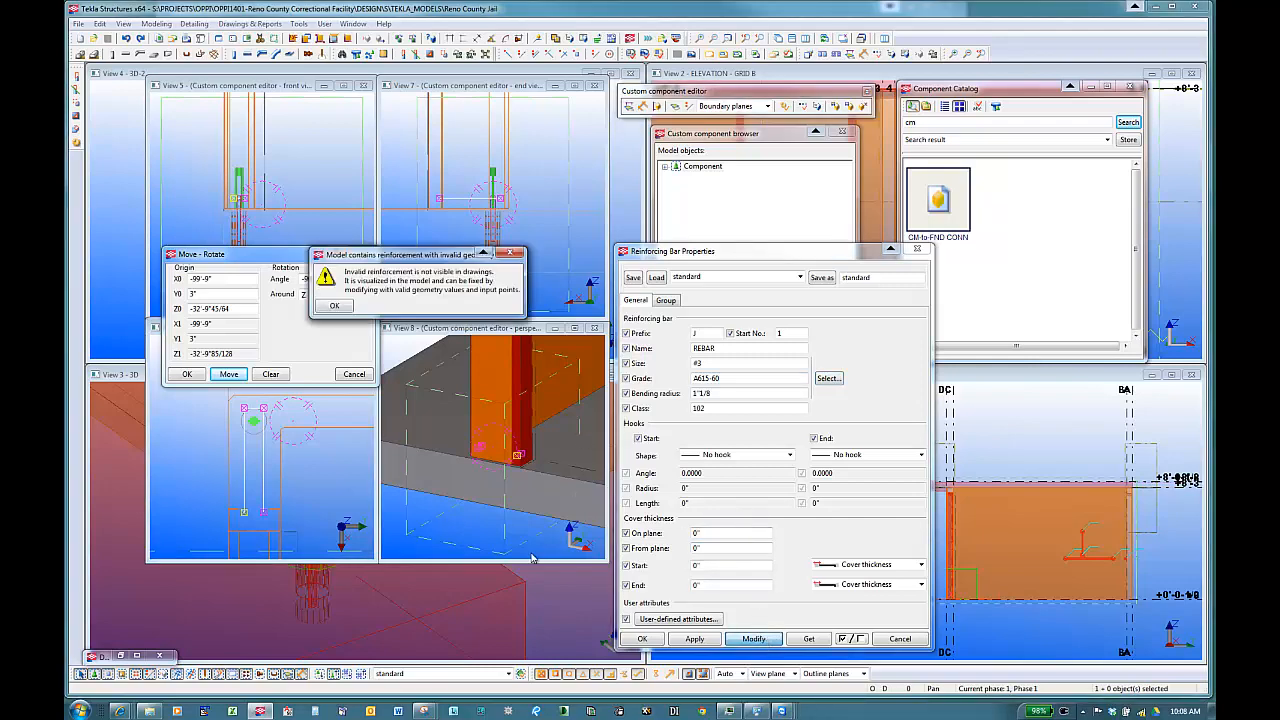
{"action": "left_click", "coordinate": [335, 305]}
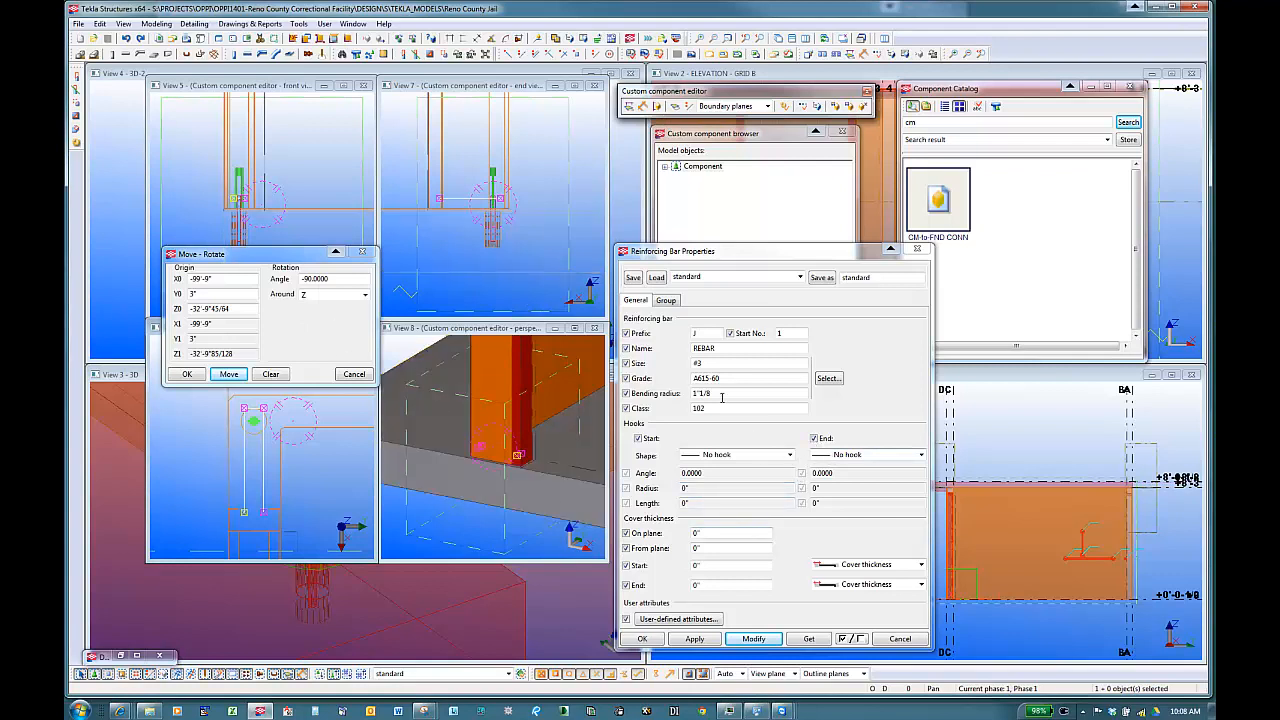
- Change the U-shaped rebar's type to A615-60 #3 tie or stirrup and apply the modification
{"action": "left_click", "coordinate": [828, 378]}
{"action": "double_click", "coordinate": [1000, 440]}
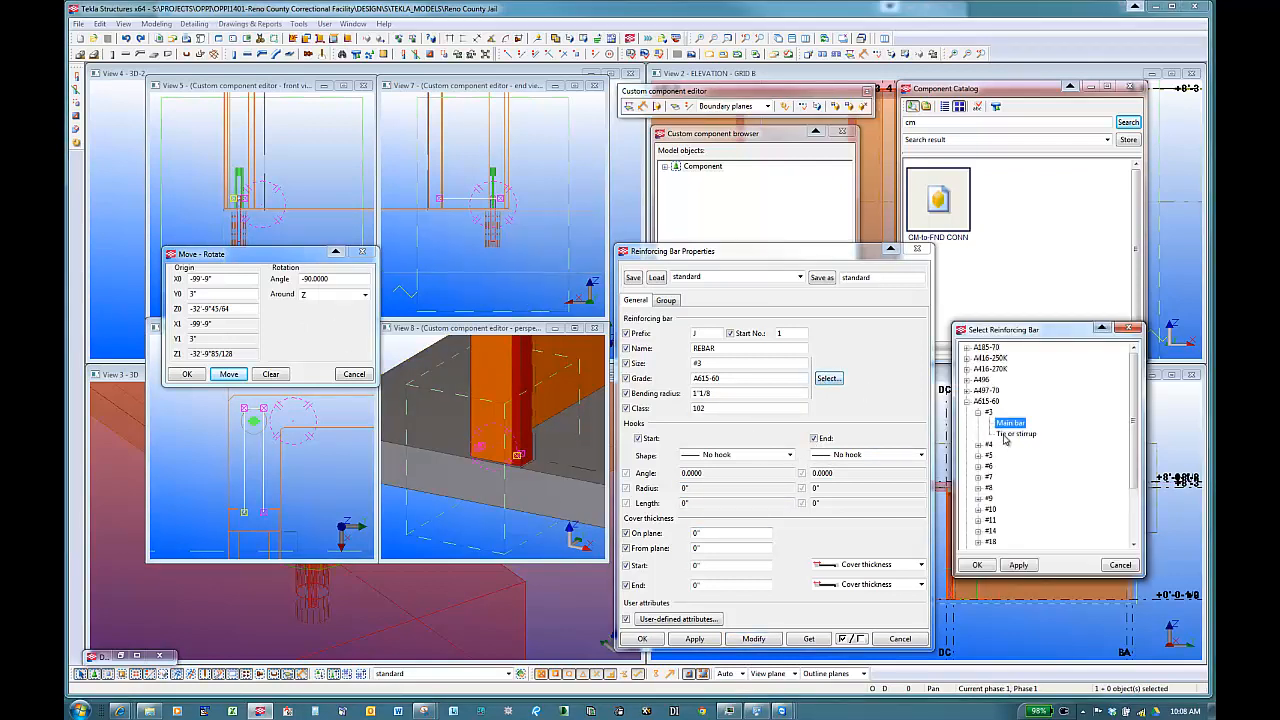
{"action": "left_click", "coordinate": [761, 640]}
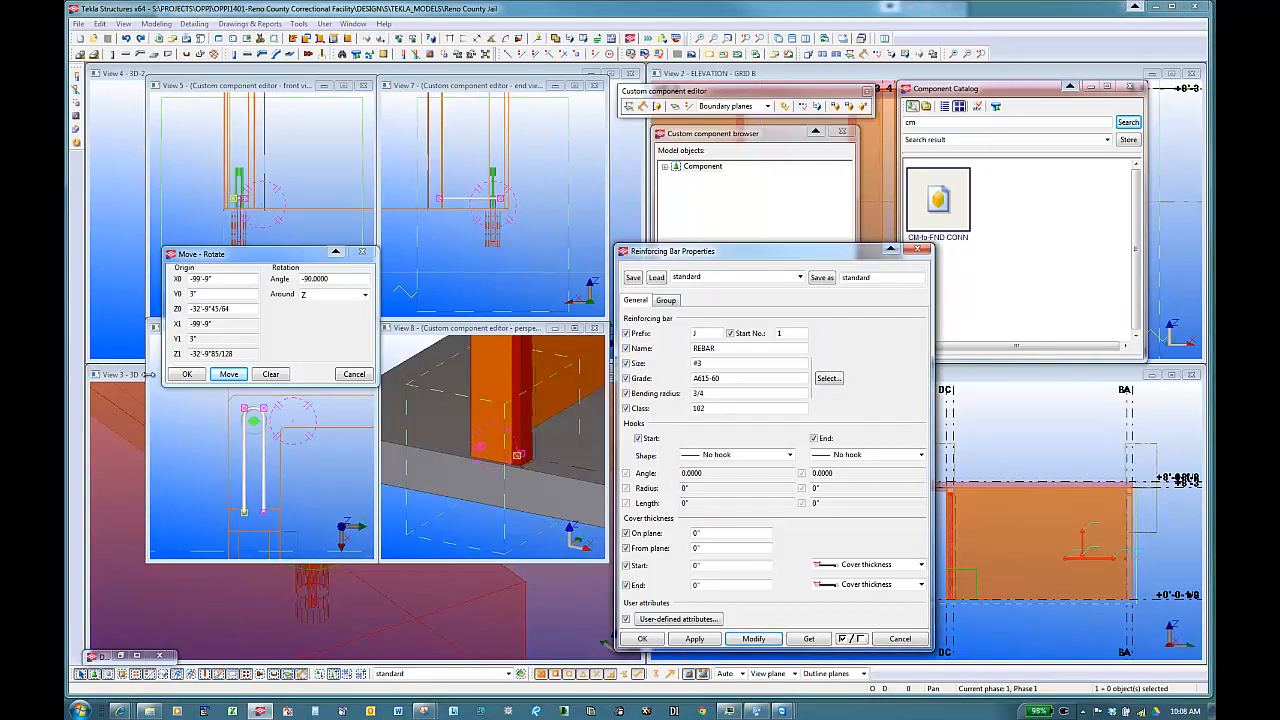
- Close the Move - Rotate dialog and check the U-shaped rebar around the connection in the enlarged top view
{"action": "left_click_drag", "start_coordinate": [245, 254], "coordinate": [255, 192]}
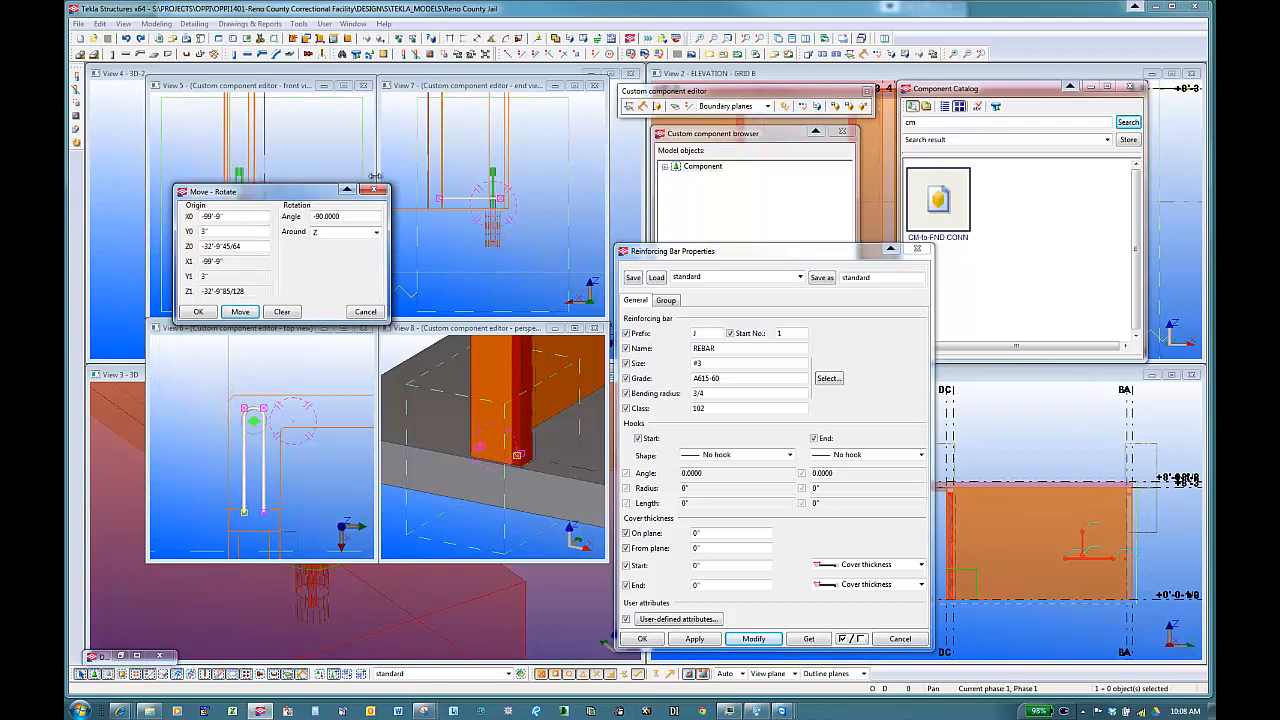
{"action": "left_click", "coordinate": [374, 191]}
{"action": "double_click", "coordinate": [268, 328]}
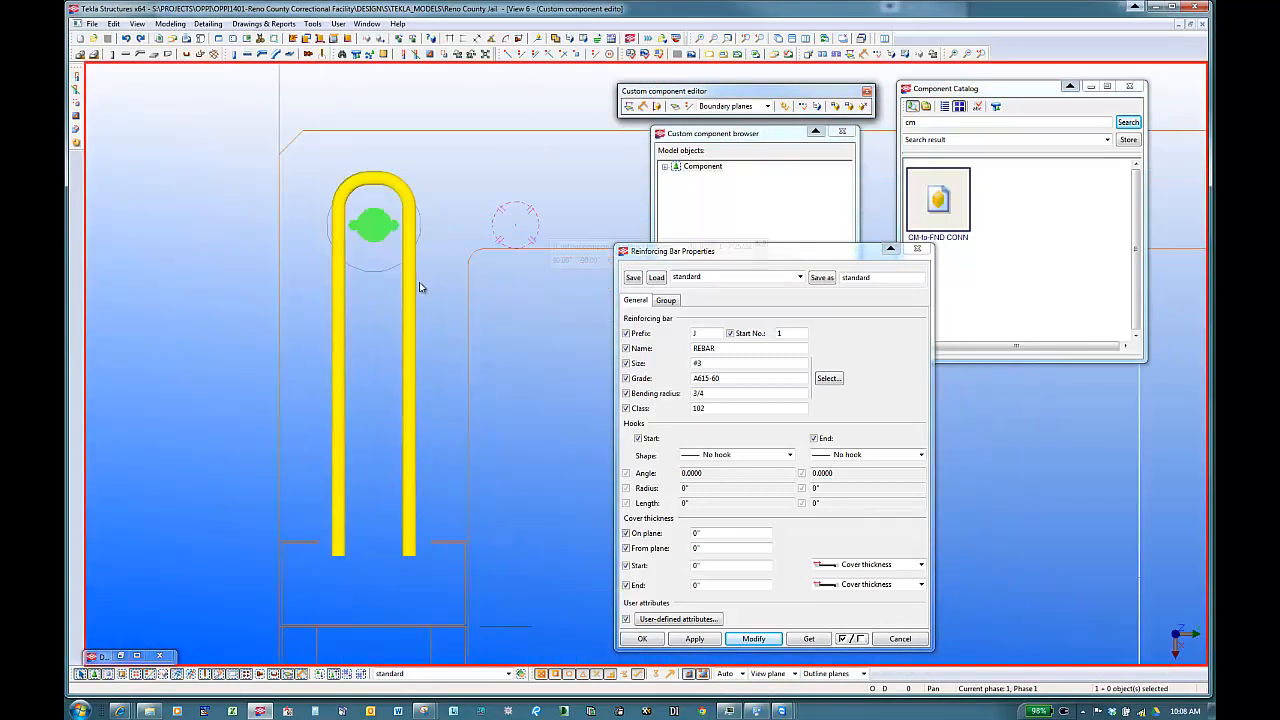
{"action": "scroll", "coordinate": [419, 282], "scroll_direction": "up", "scroll_amount": 3}
{"action": "scroll", "coordinate": [444, 330], "scroll_direction": "down", "scroll_amount": 2}
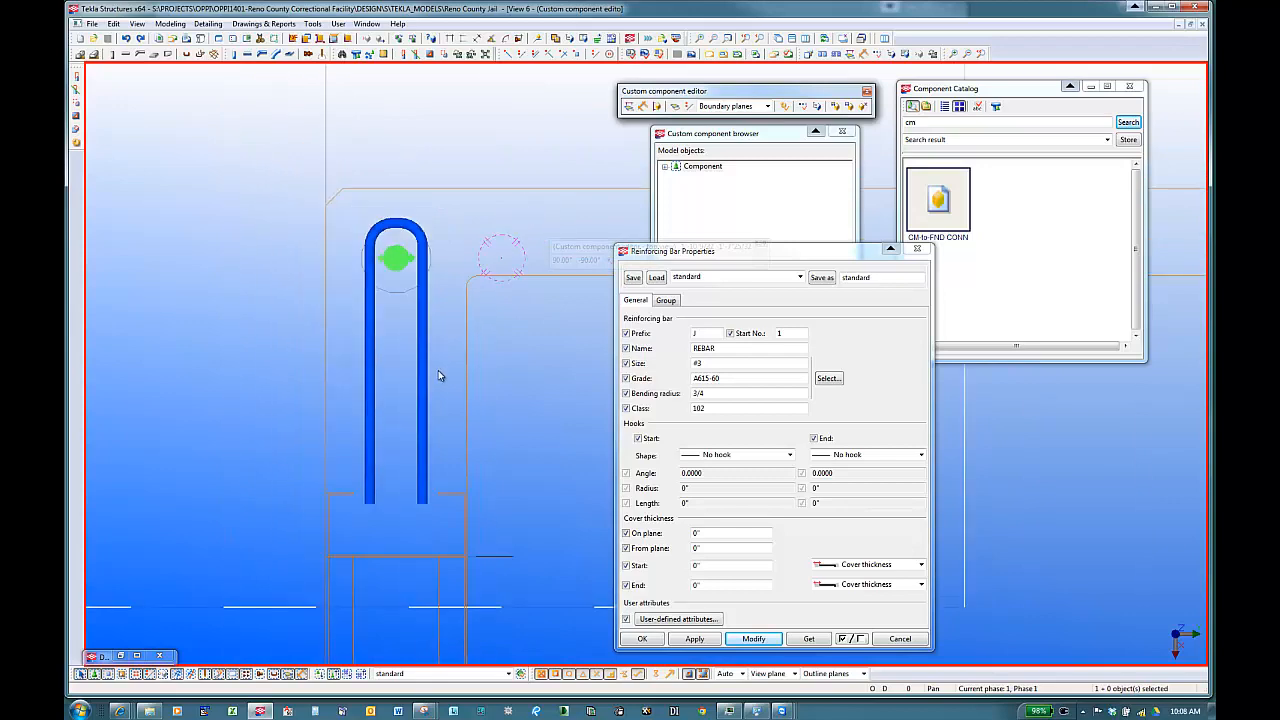
{"action": "left_click", "coordinate": [1190, 23]}
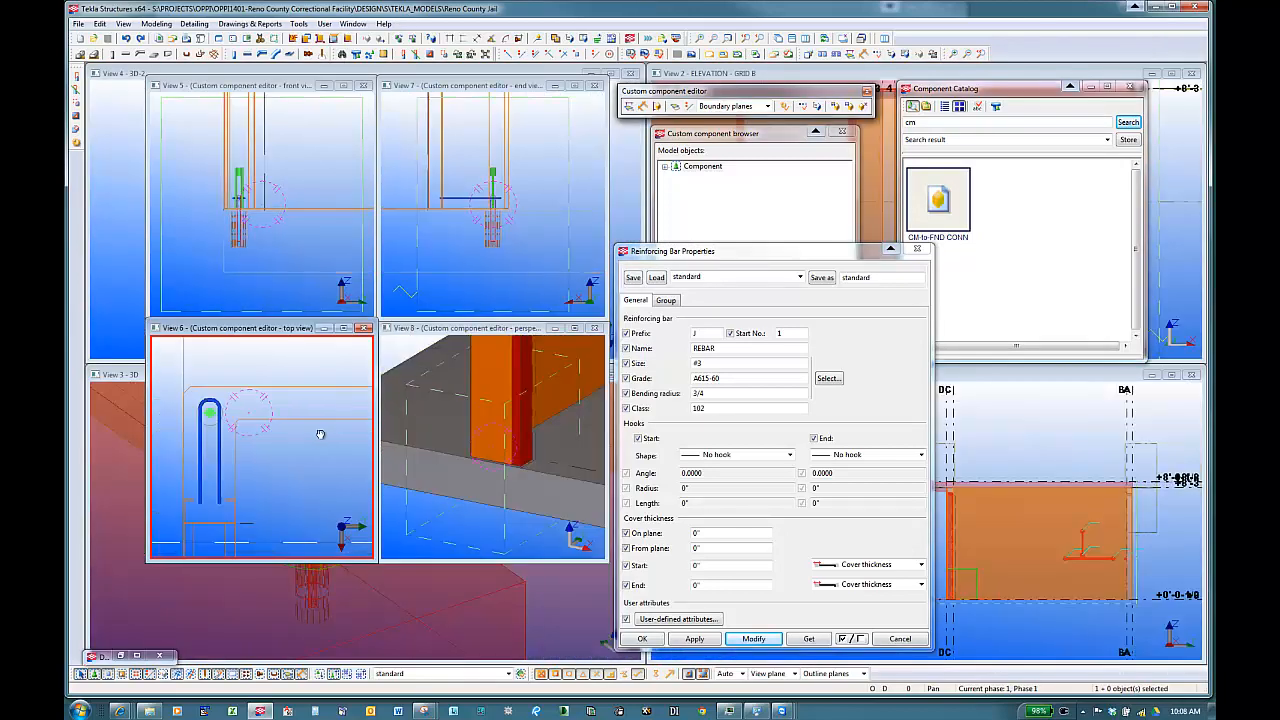
{"action": "middle_click_drag", "start_coordinate": [222, 453], "coordinate": [301, 474]}
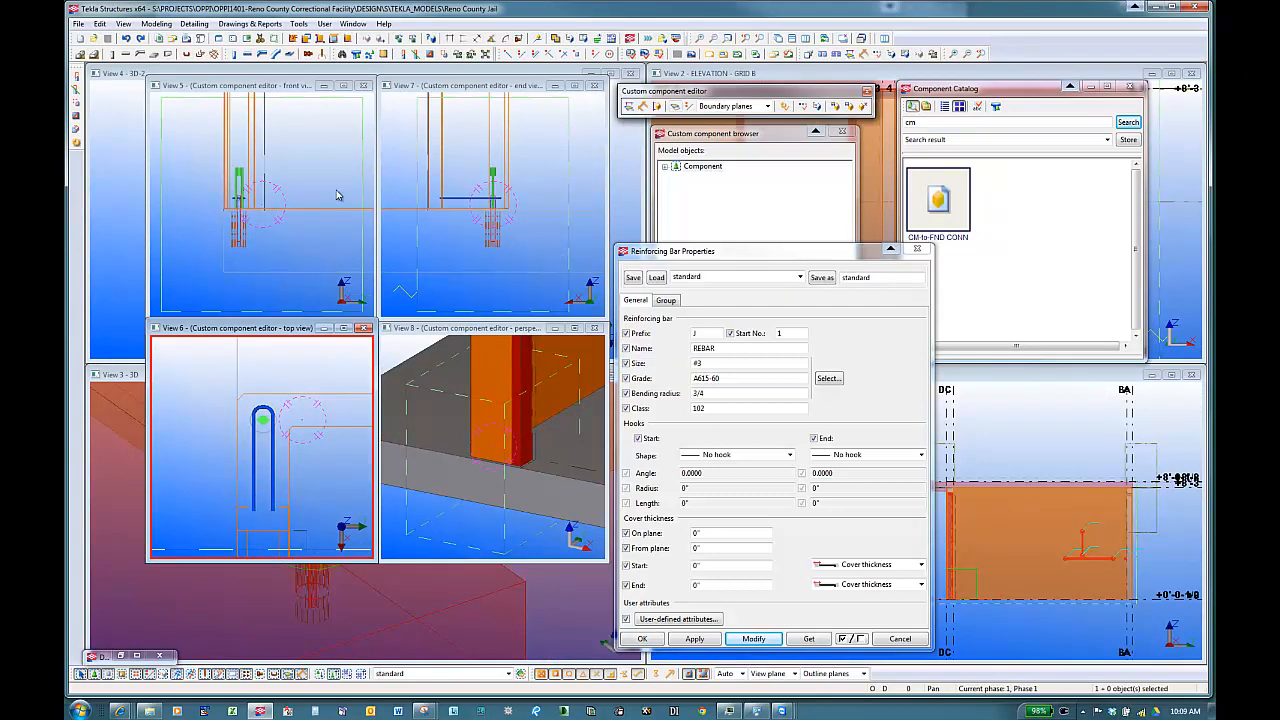
- Check the rebar up close in the front and end views, and move the Custom component editor toolbar over them
{"action": "scroll", "coordinate": [278, 205], "scroll_direction": "up", "scroll_amount": 3}
{"action": "left_click", "coordinate": [281, 206]}
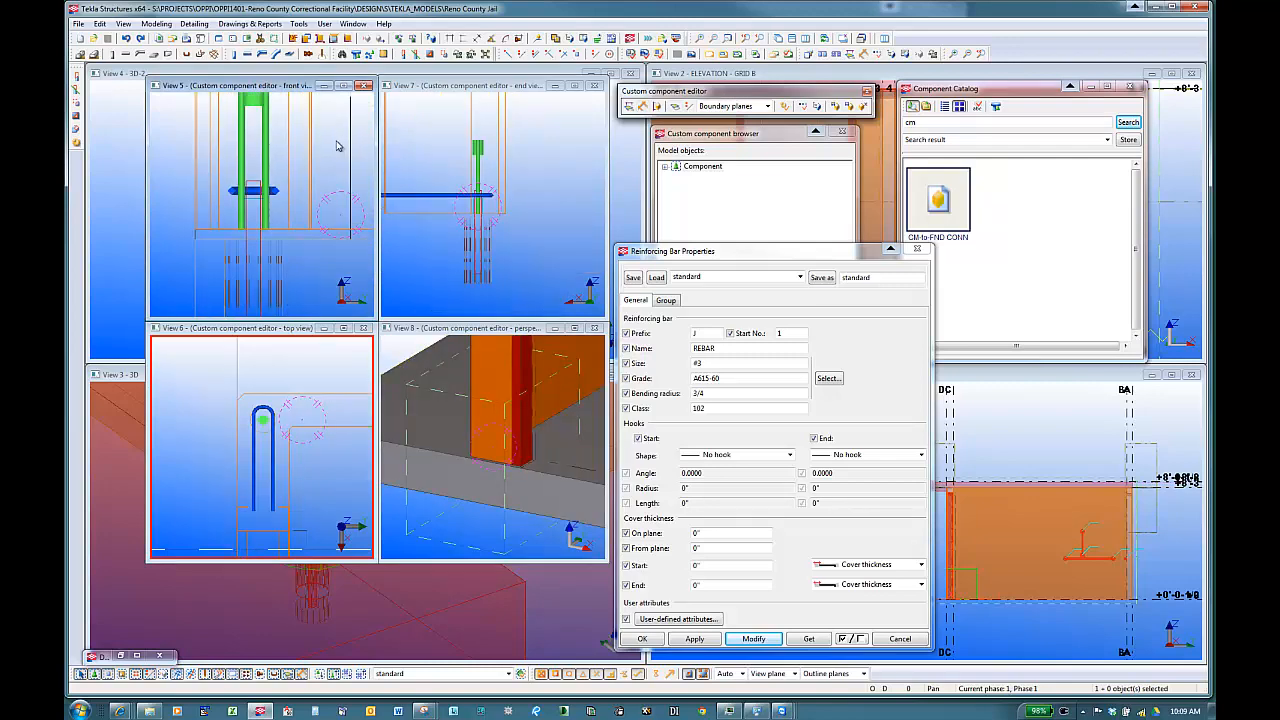
{"action": "left_click_drag", "start_coordinate": [680, 91], "coordinate": [284, 139]}
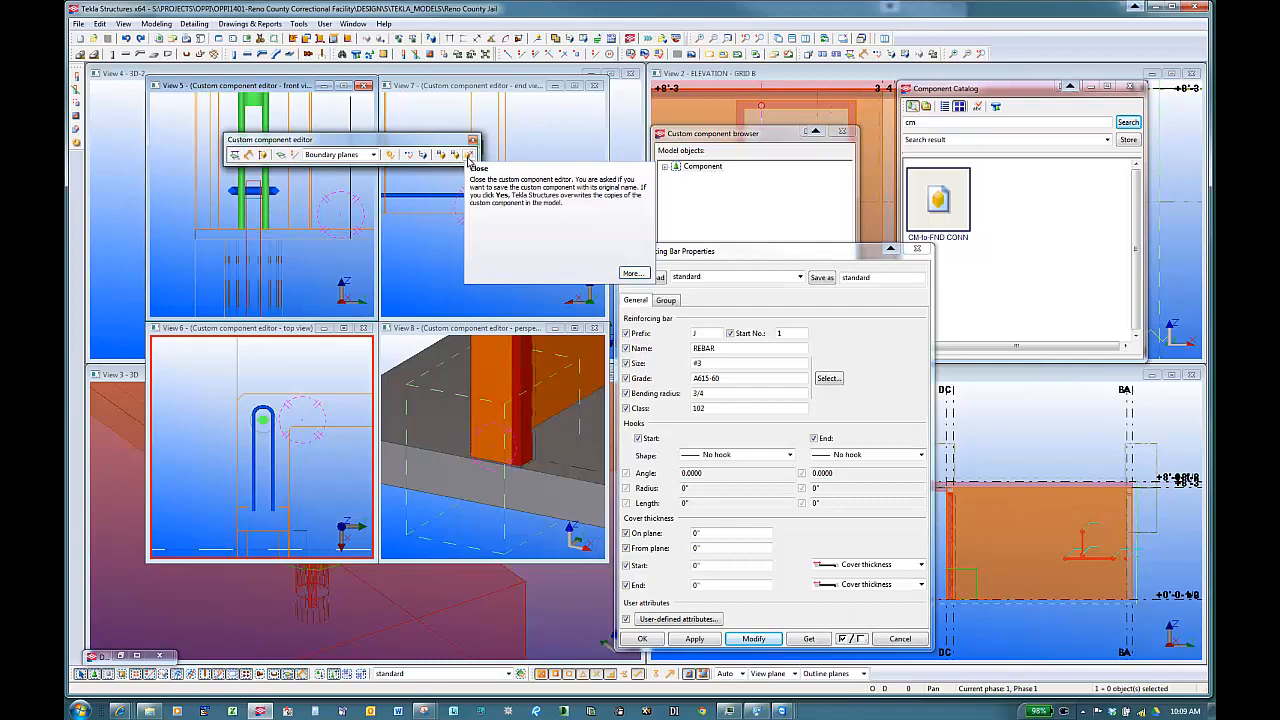
- Close the custom component editor, save the CM-to-FND CONN changes to all its occurrences in the model, and acknowledge the backup notice
{"action": "left_click", "coordinate": [470, 160]}
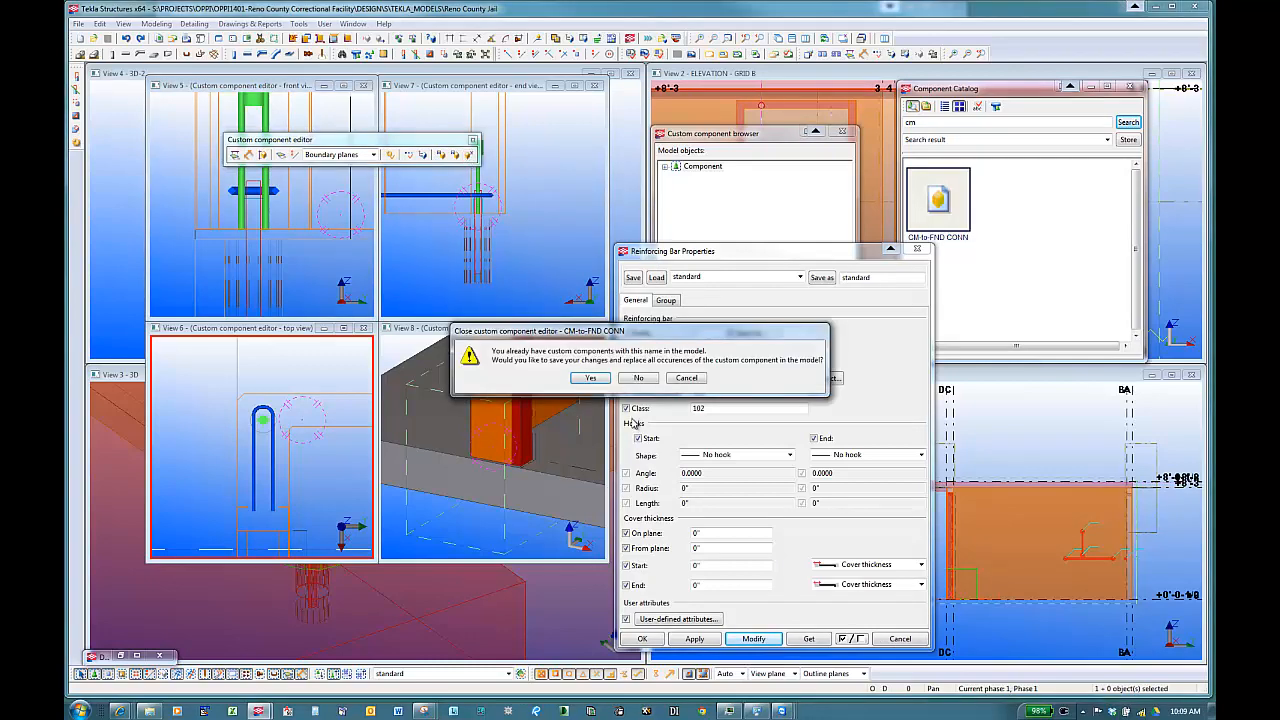
{"action": "left_click", "coordinate": [591, 379]}
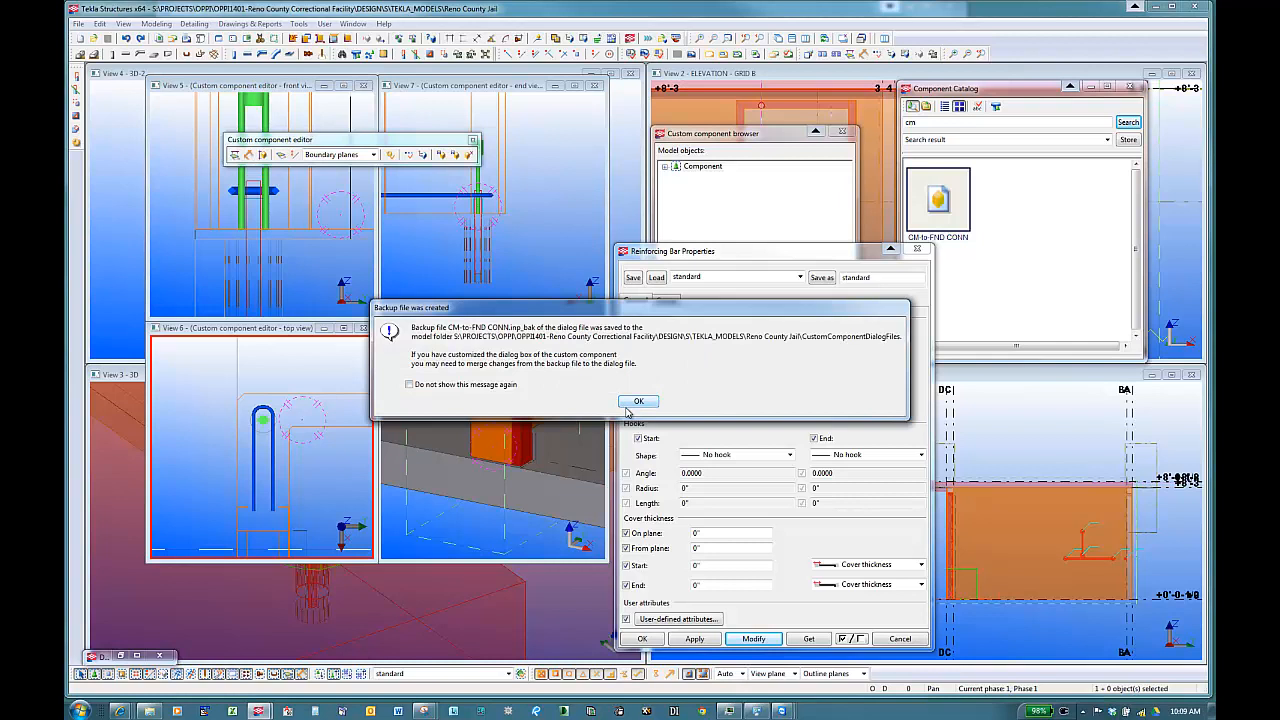
{"action": "left_click", "coordinate": [638, 402]}
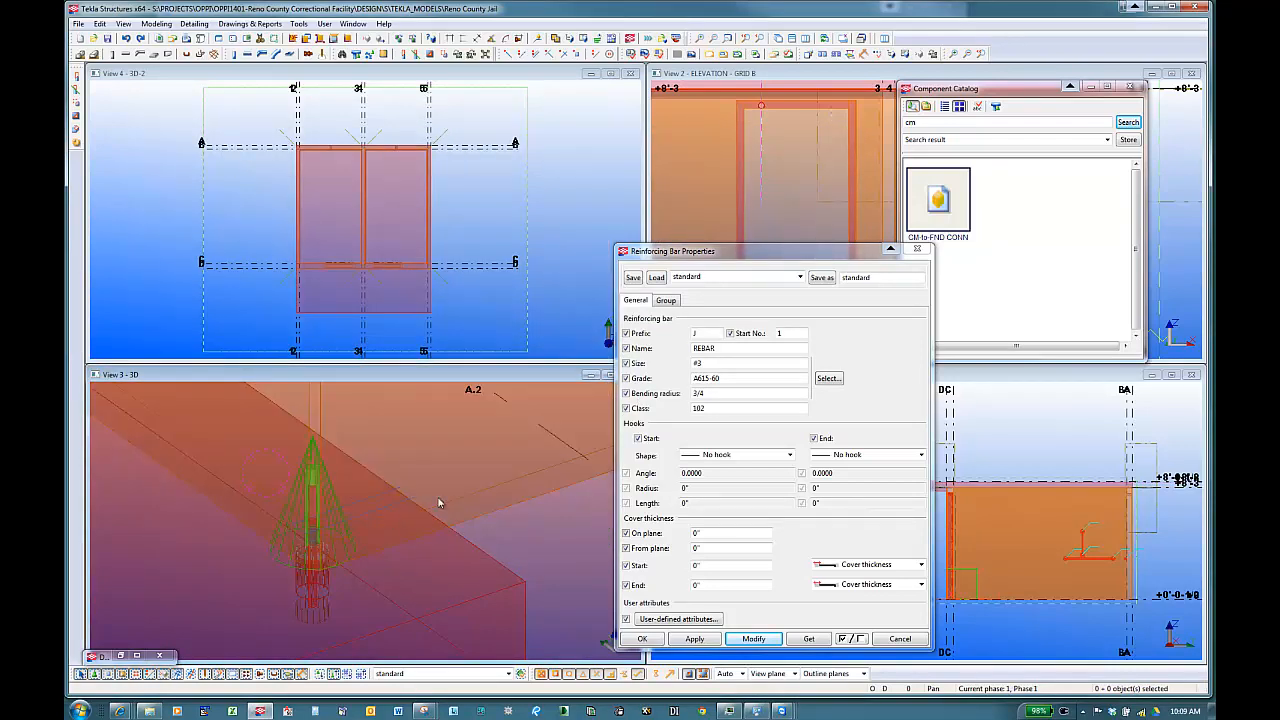
- Update the 3D view window around the column connection at the end of the footing
{"action": "scroll", "coordinate": [450, 470], "scroll_direction": "down", "scroll_amount": 4}
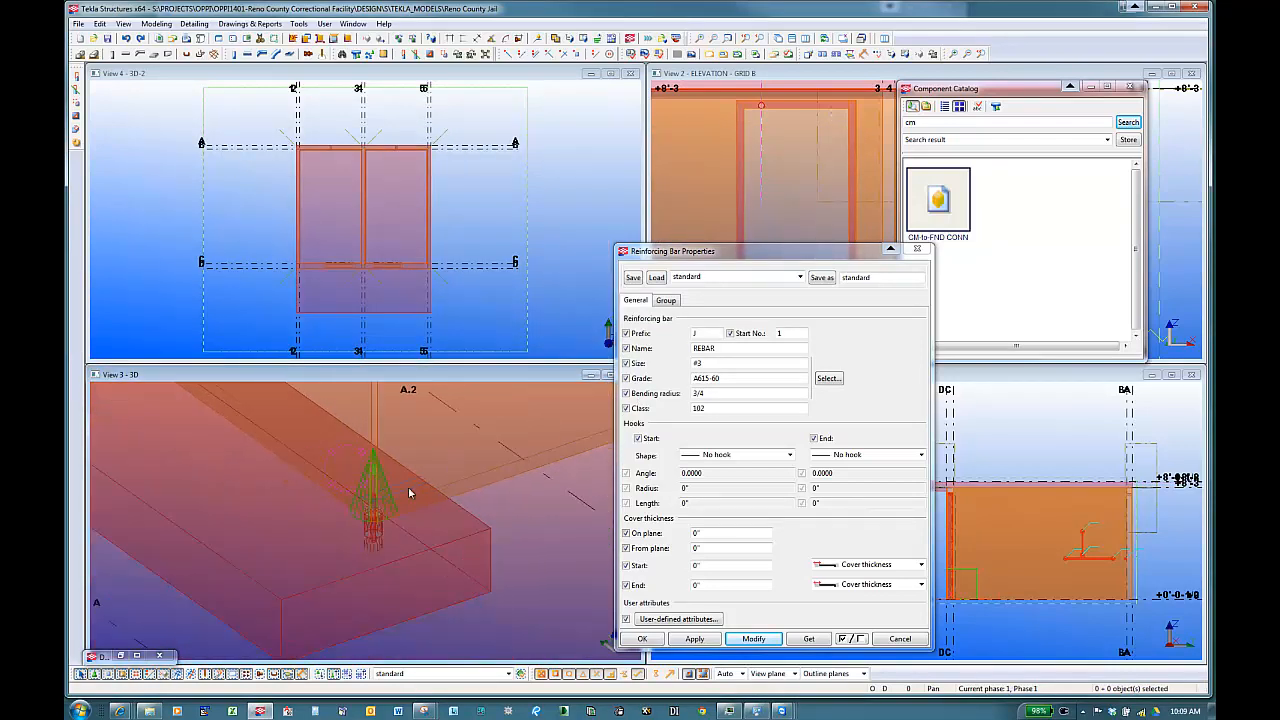
{"action": "scroll", "coordinate": [409, 491], "scroll_direction": "up", "scroll_amount": 5}
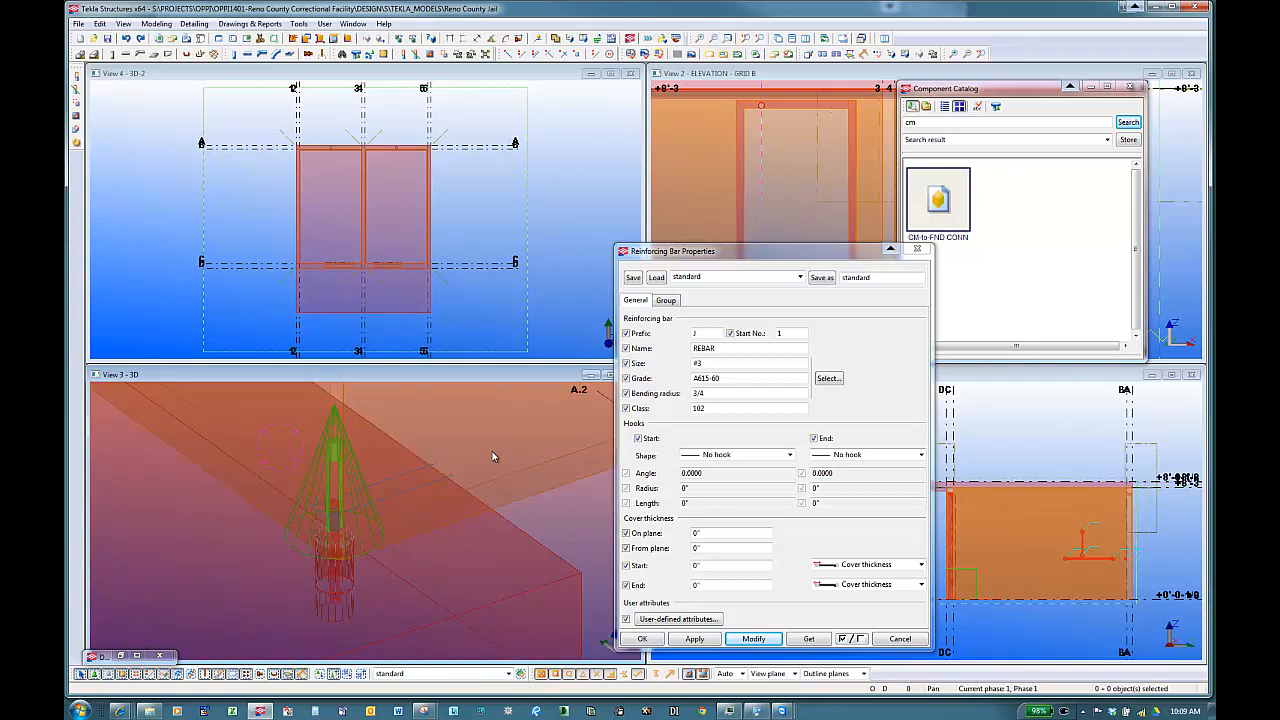
{"action": "right_click", "coordinate": [492, 451]}
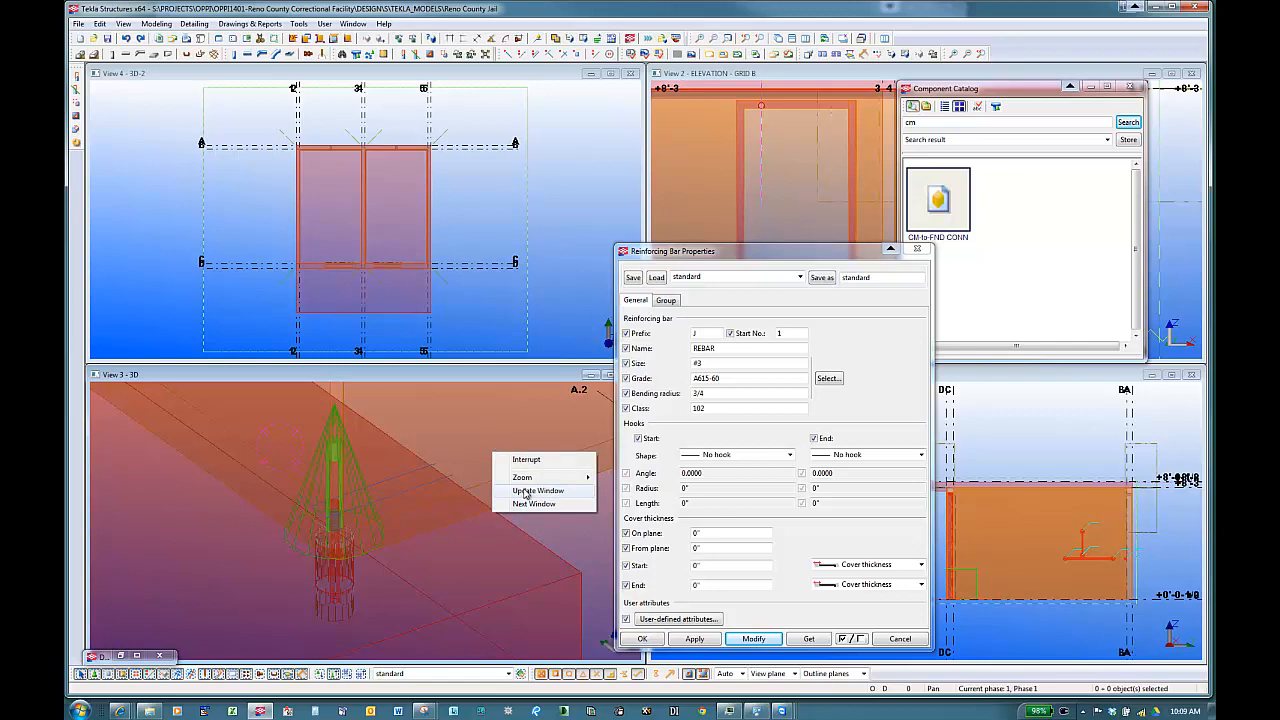
{"action": "left_click", "coordinate": [527, 491]}
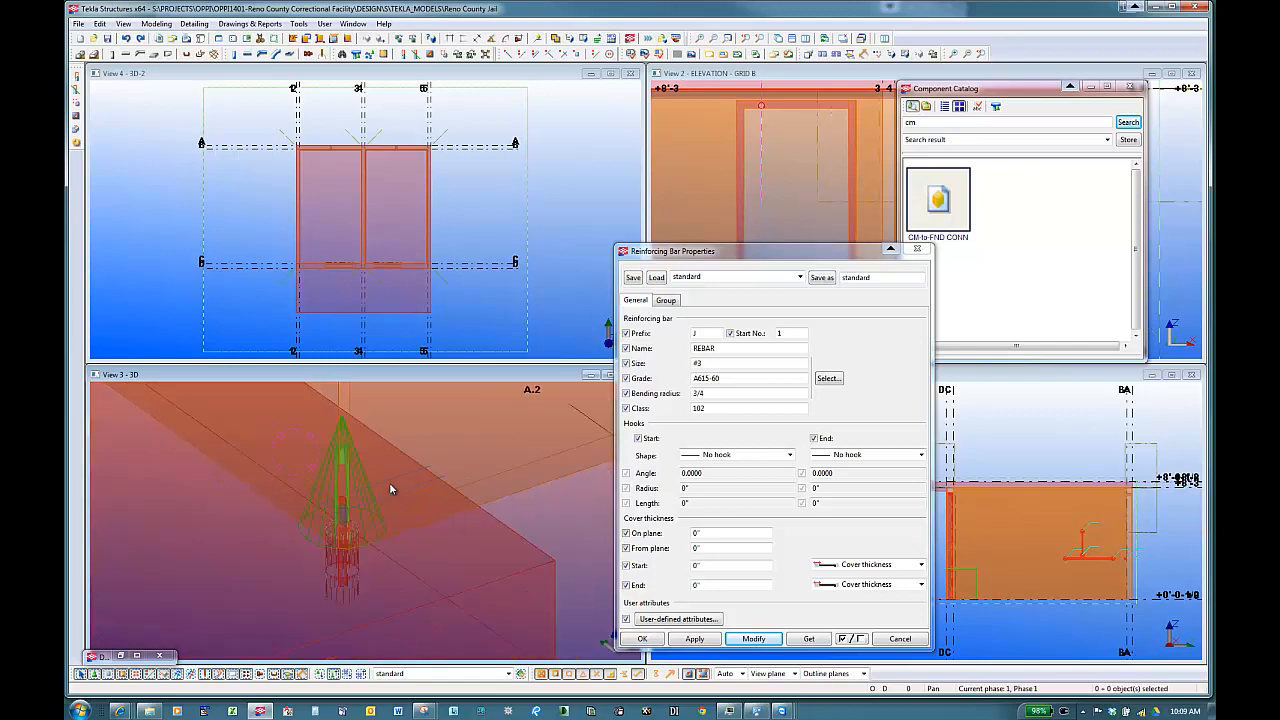
- Examine the connections in the 3D view, comparing individual ones up close with those along the rest of the cell rows
{"action": "scroll", "coordinate": [420, 495], "scroll_direction": "down", "scroll_amount": 3}
{"action": "scroll", "coordinate": [420, 495], "scroll_direction": "up", "scroll_amount": 6}
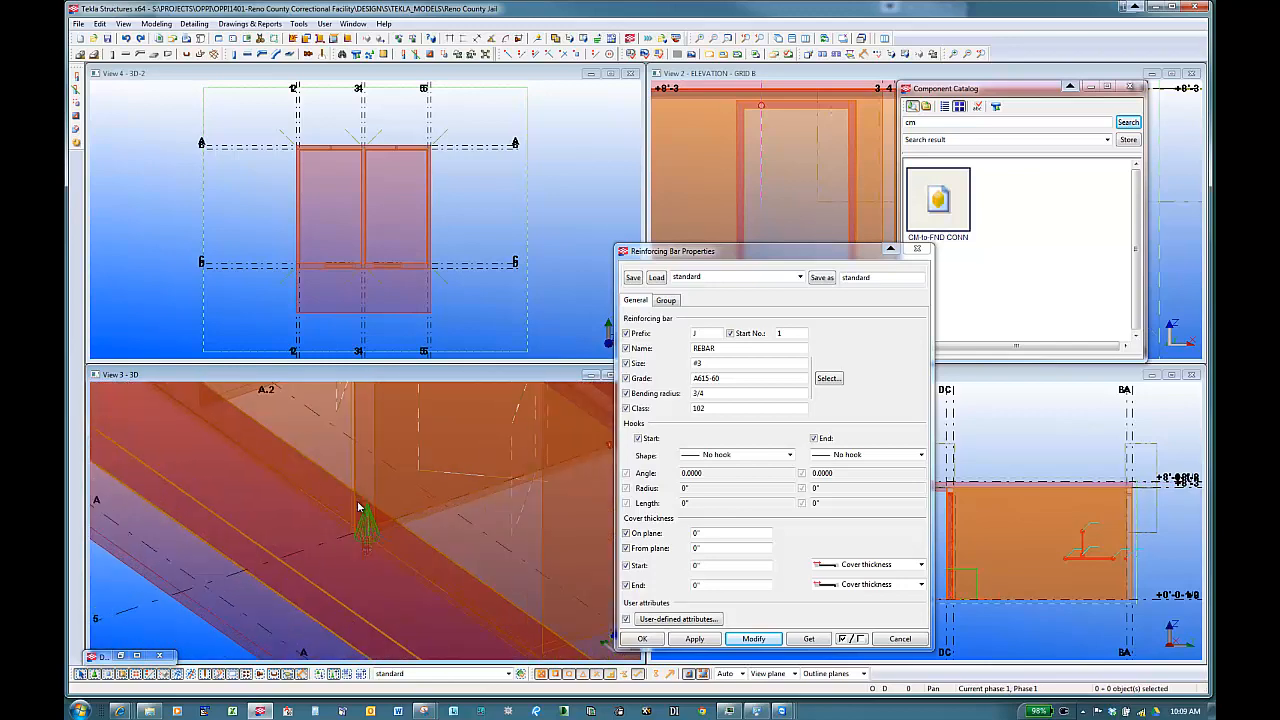
{"action": "scroll", "coordinate": [377, 550], "scroll_direction": "down", "scroll_amount": 8}
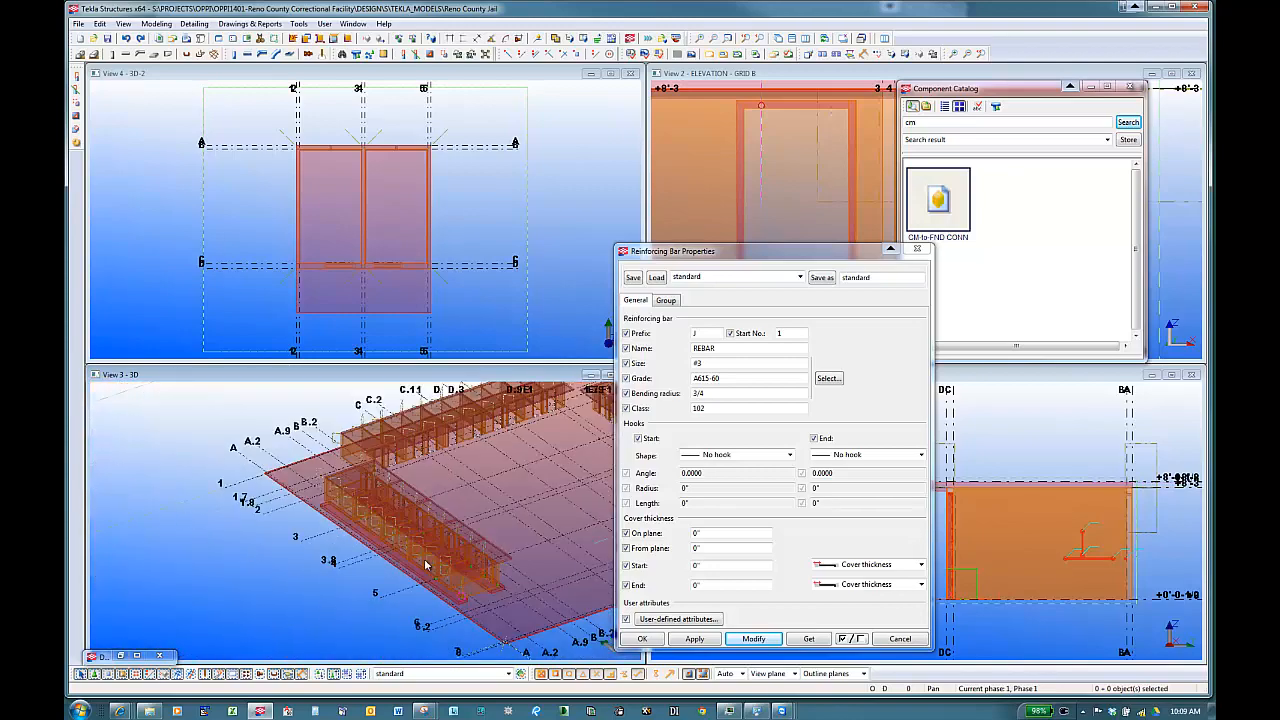
{"action": "scroll", "coordinate": [377, 540], "scroll_direction": "up", "scroll_amount": 3}
{"action": "scroll", "coordinate": [381, 555], "scroll_direction": "down", "scroll_amount": 6}
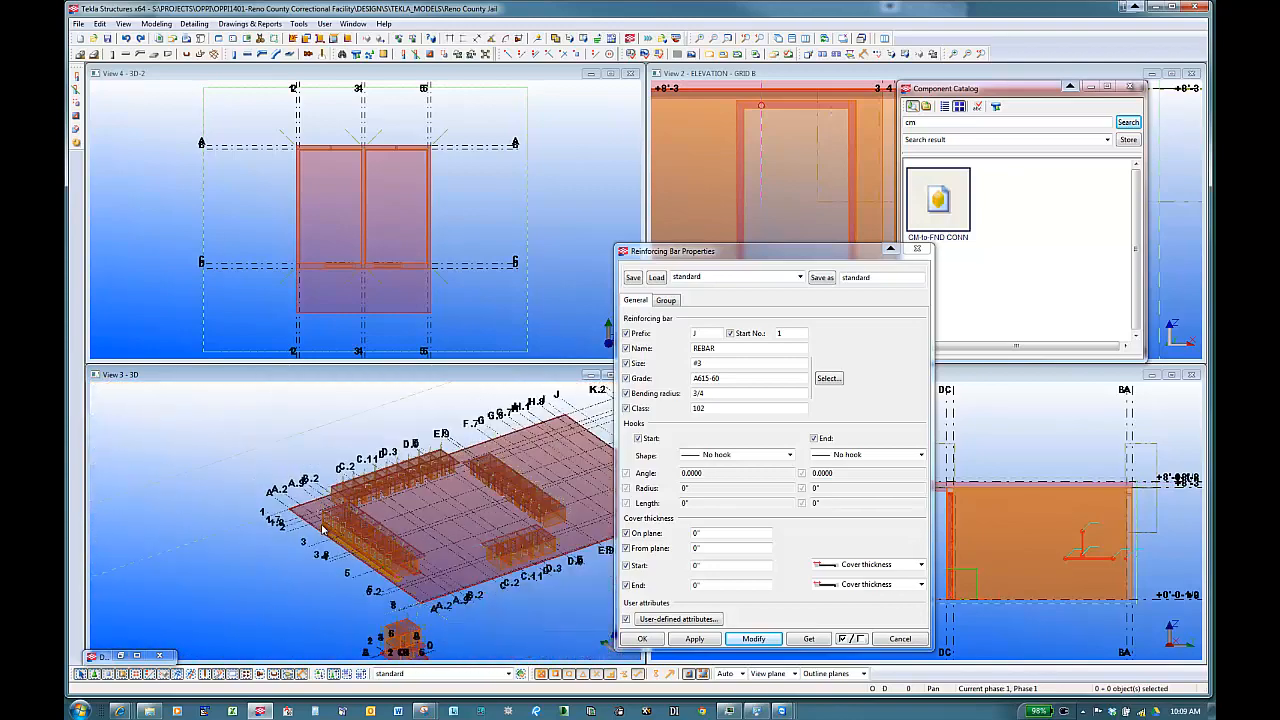
{"action": "scroll", "coordinate": [381, 562], "scroll_direction": "up", "scroll_amount": 8}
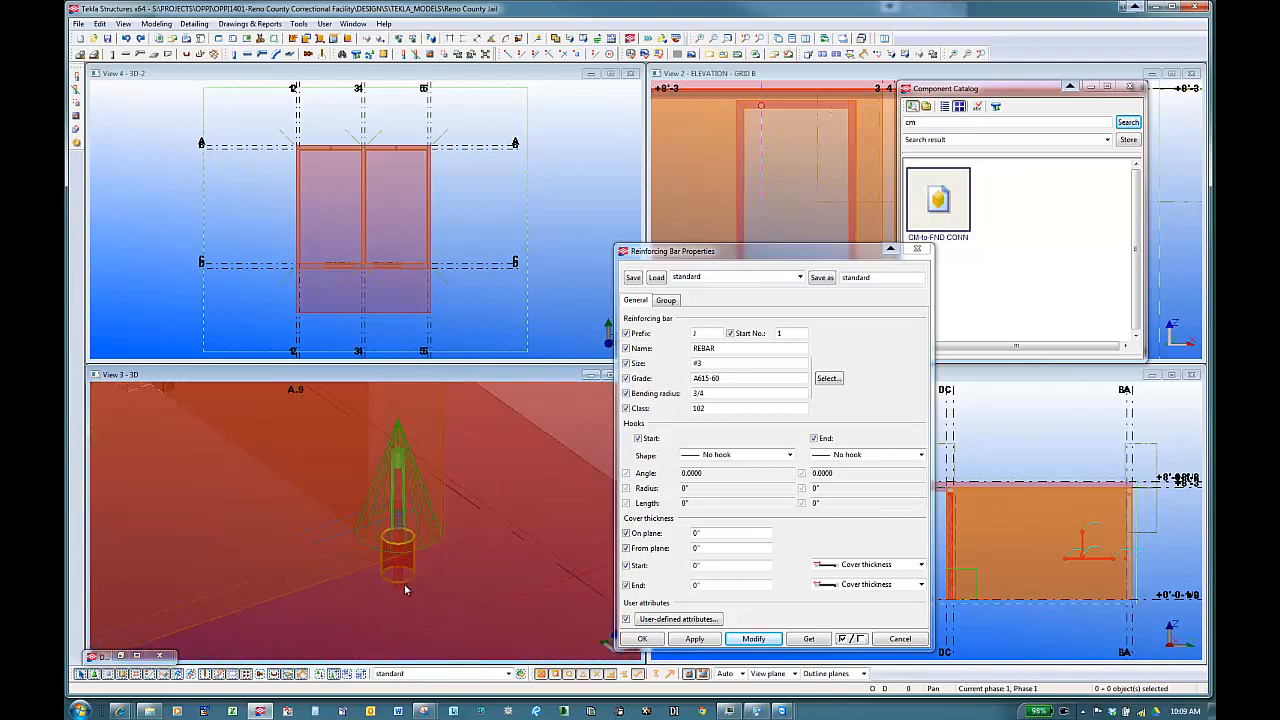
{"action": "scroll", "coordinate": [405, 549], "scroll_direction": "down", "scroll_amount": 8}
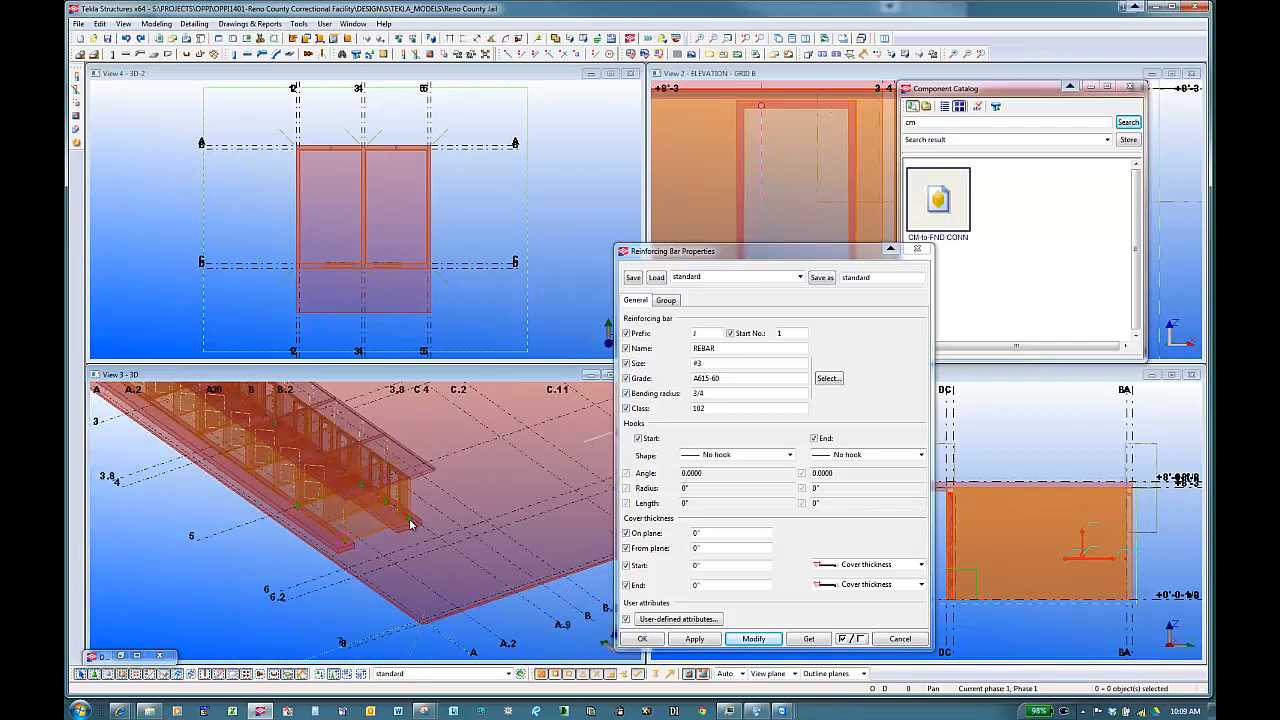
{"action": "left_click", "coordinate": [254, 571]}
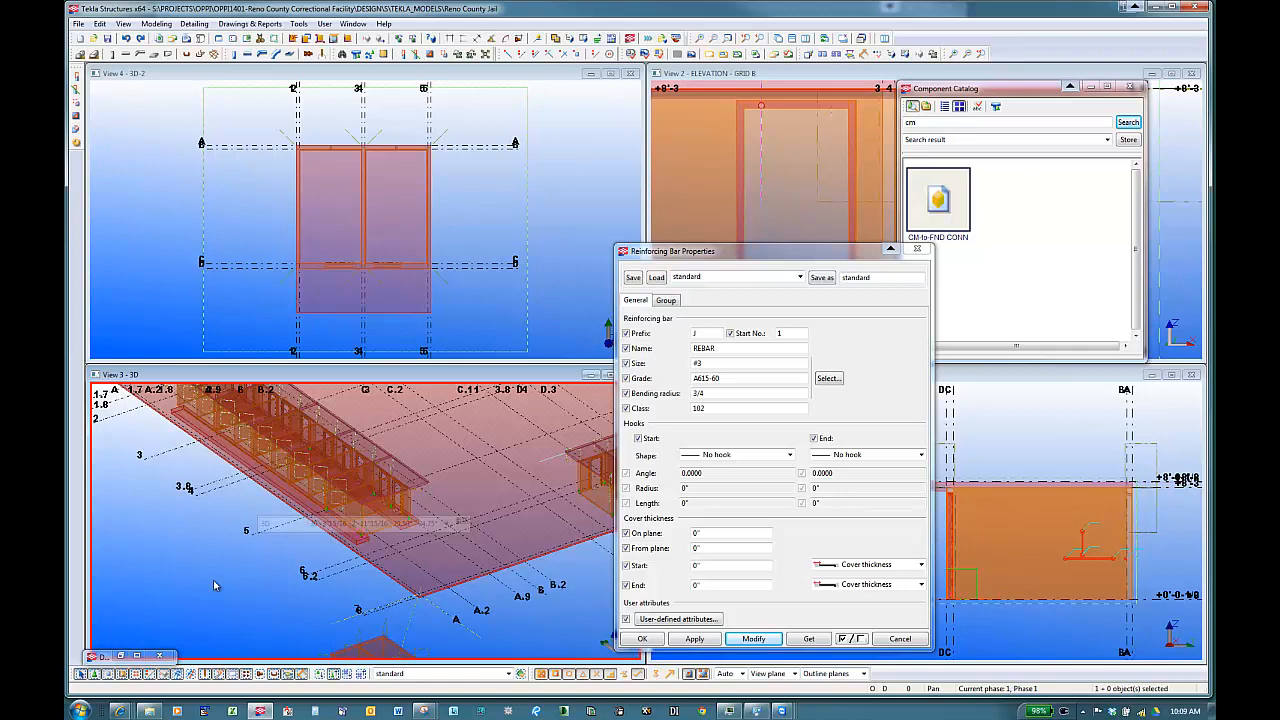
{"action": "scroll", "coordinate": [440, 562], "scroll_direction": "up", "scroll_amount": 6}
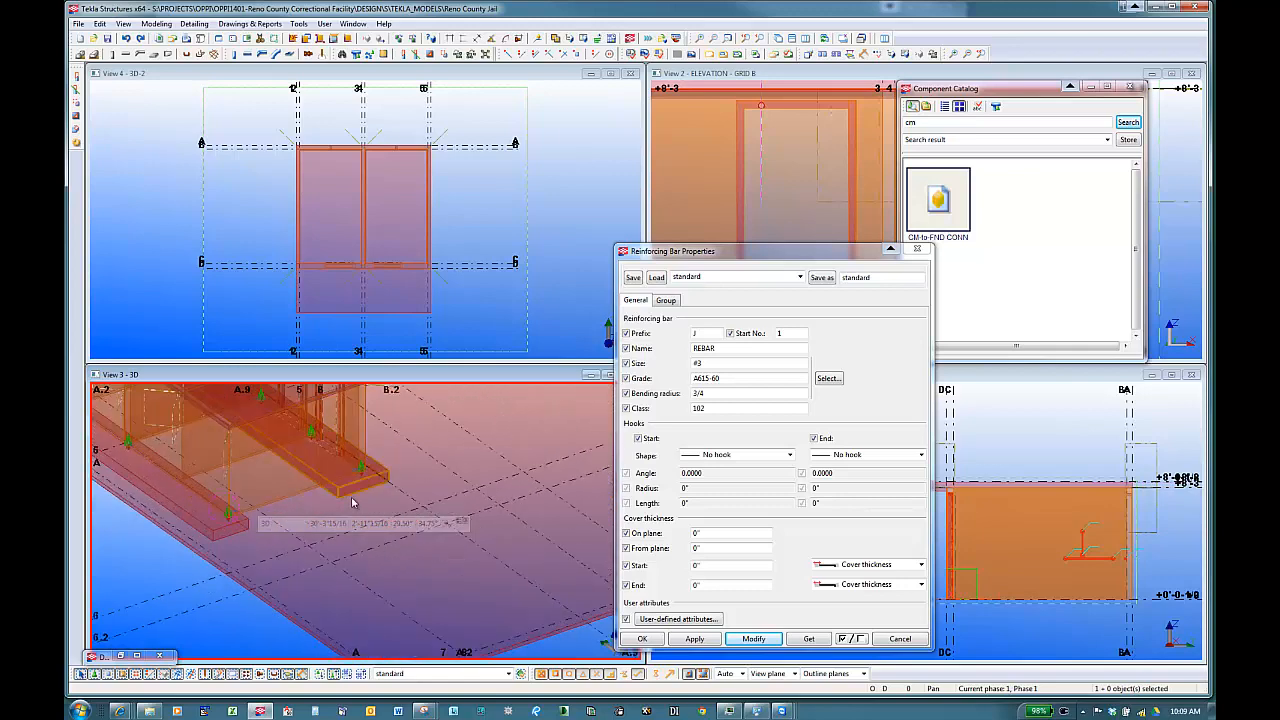
{"action": "scroll", "coordinate": [372, 463], "scroll_direction": "down", "scroll_amount": 5}
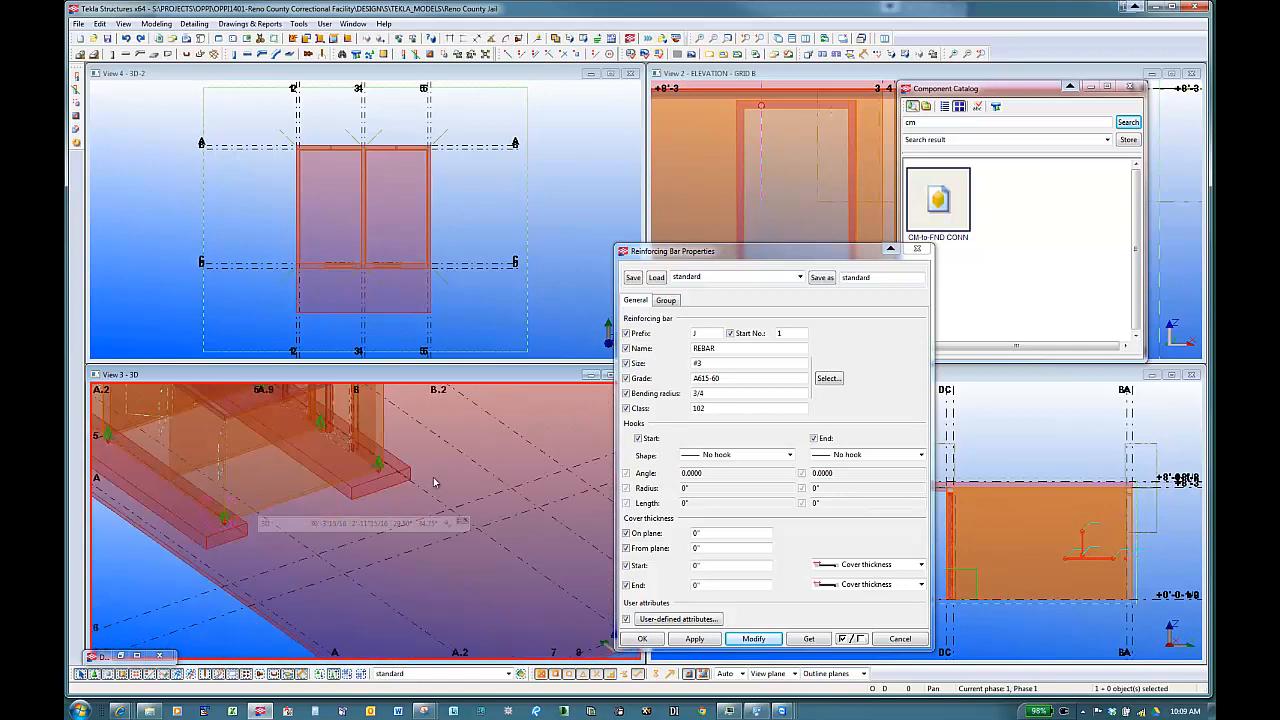
{"action": "scroll", "coordinate": [367, 487], "scroll_direction": "down", "scroll_amount": 4}
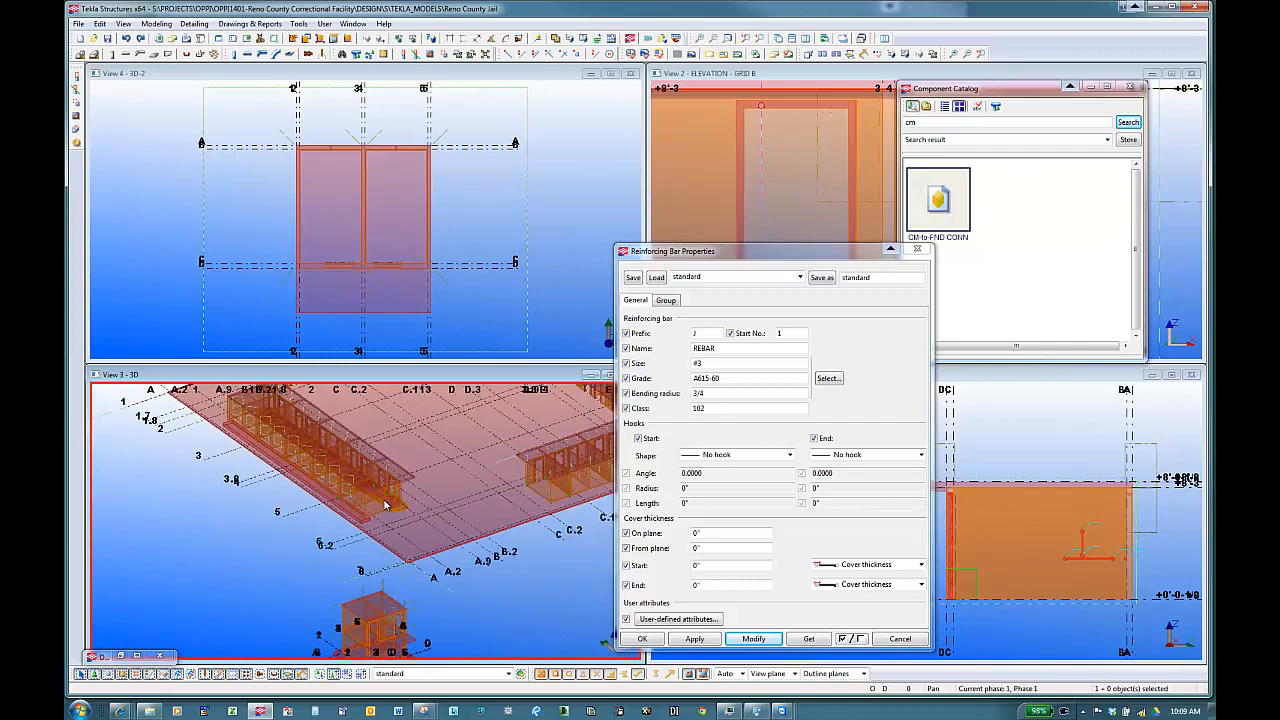
- Redraw and update the 3D view, and check the rebar at the footing-end connection up close
{"action": "right_click", "coordinate": [234, 536]}
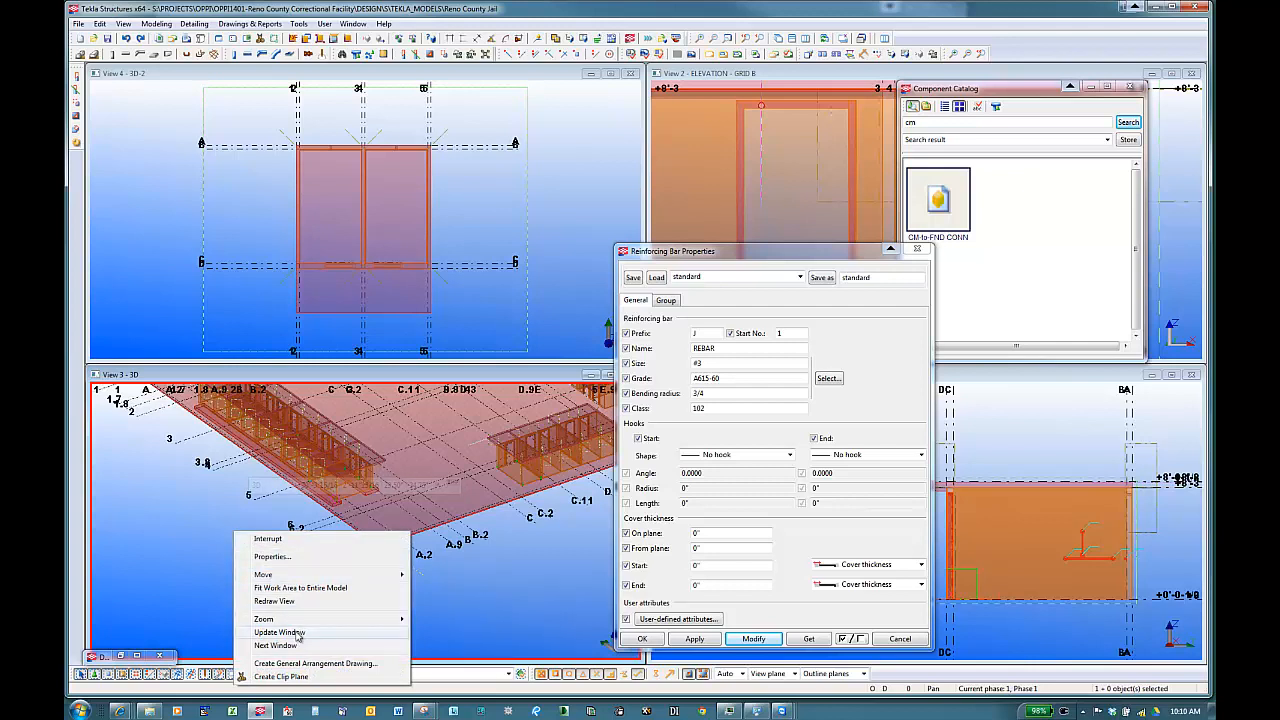
{"action": "left_click", "coordinate": [296, 601]}
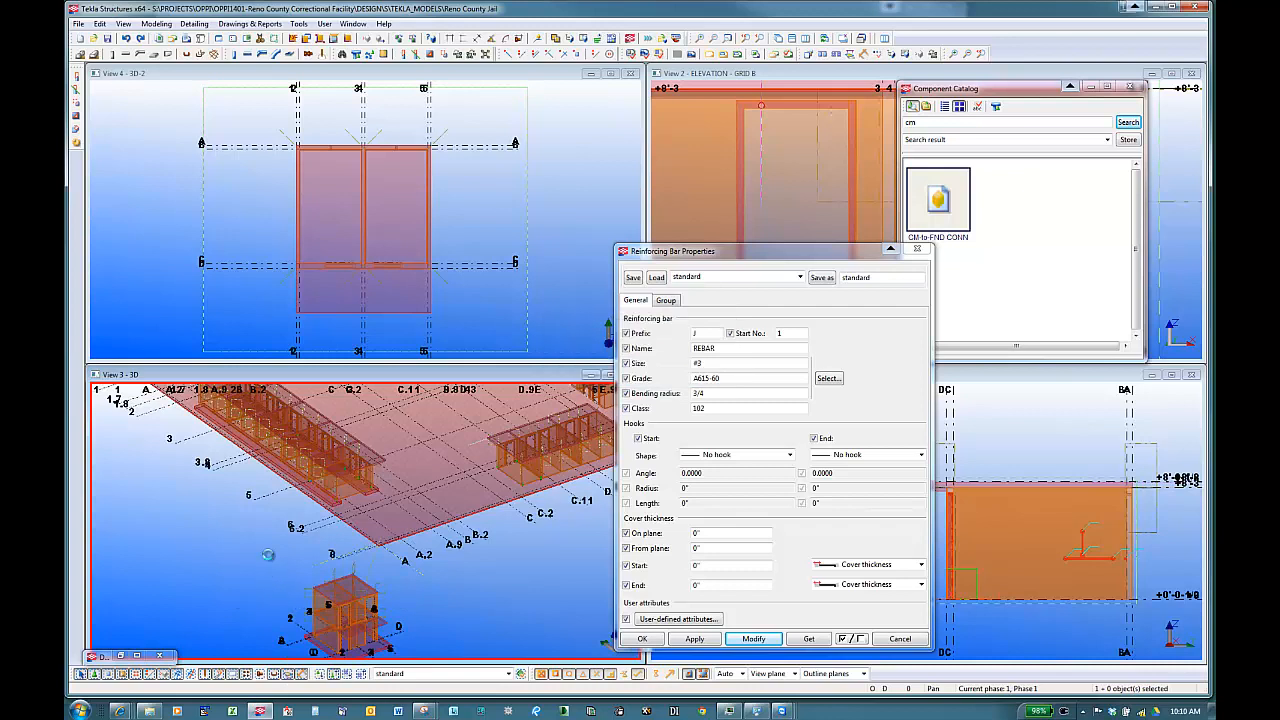
{"action": "right_click", "coordinate": [269, 557]}
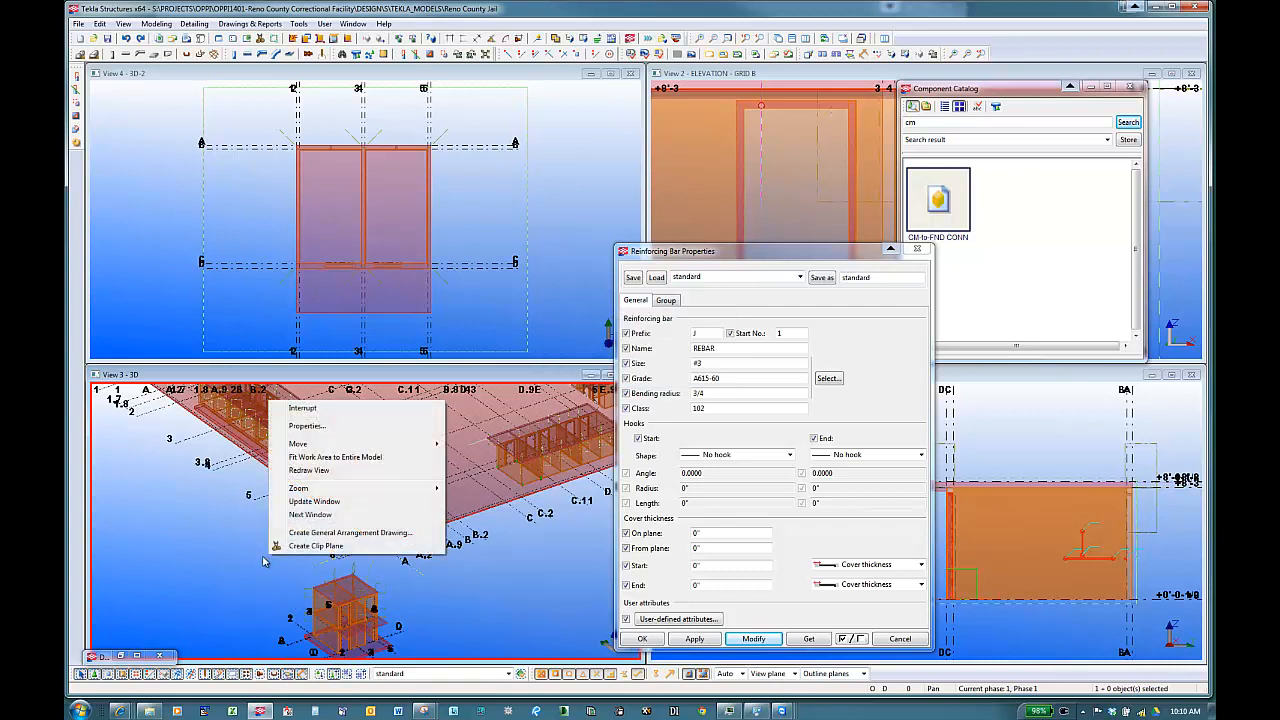
{"action": "left_click", "coordinate": [319, 503]}
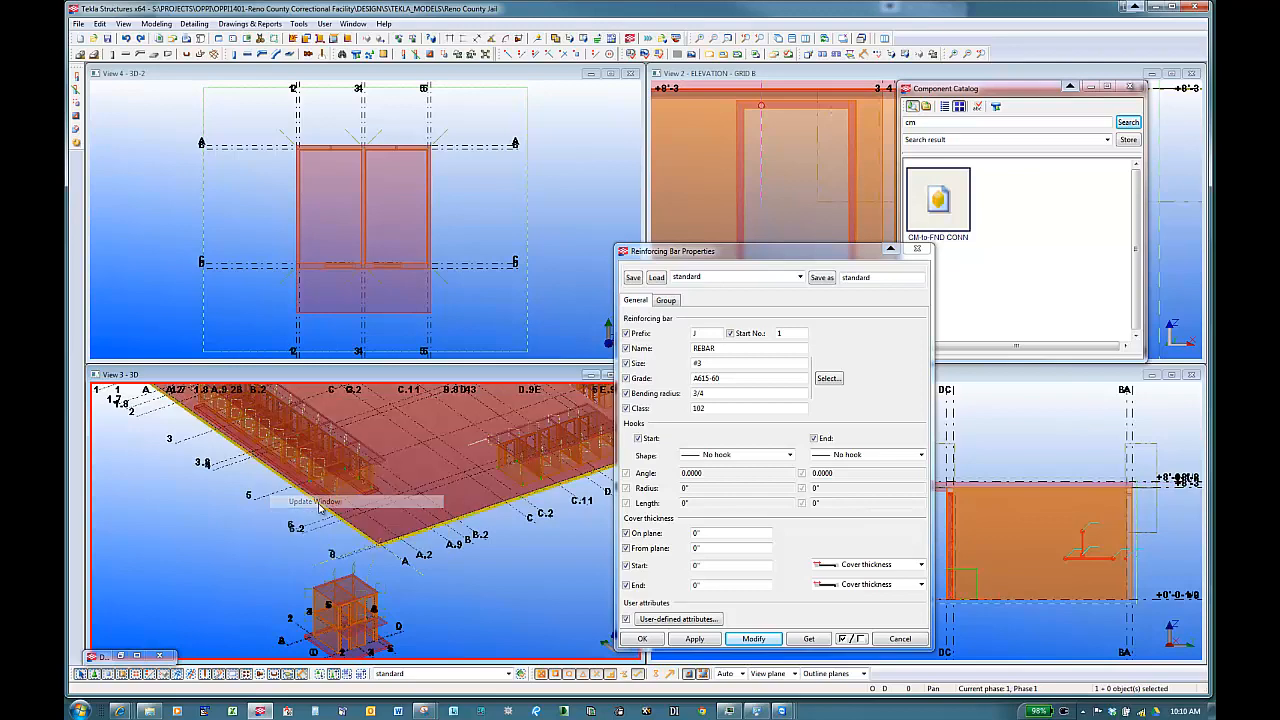
{"action": "scroll", "coordinate": [313, 553], "scroll_direction": "up", "scroll_amount": 8}
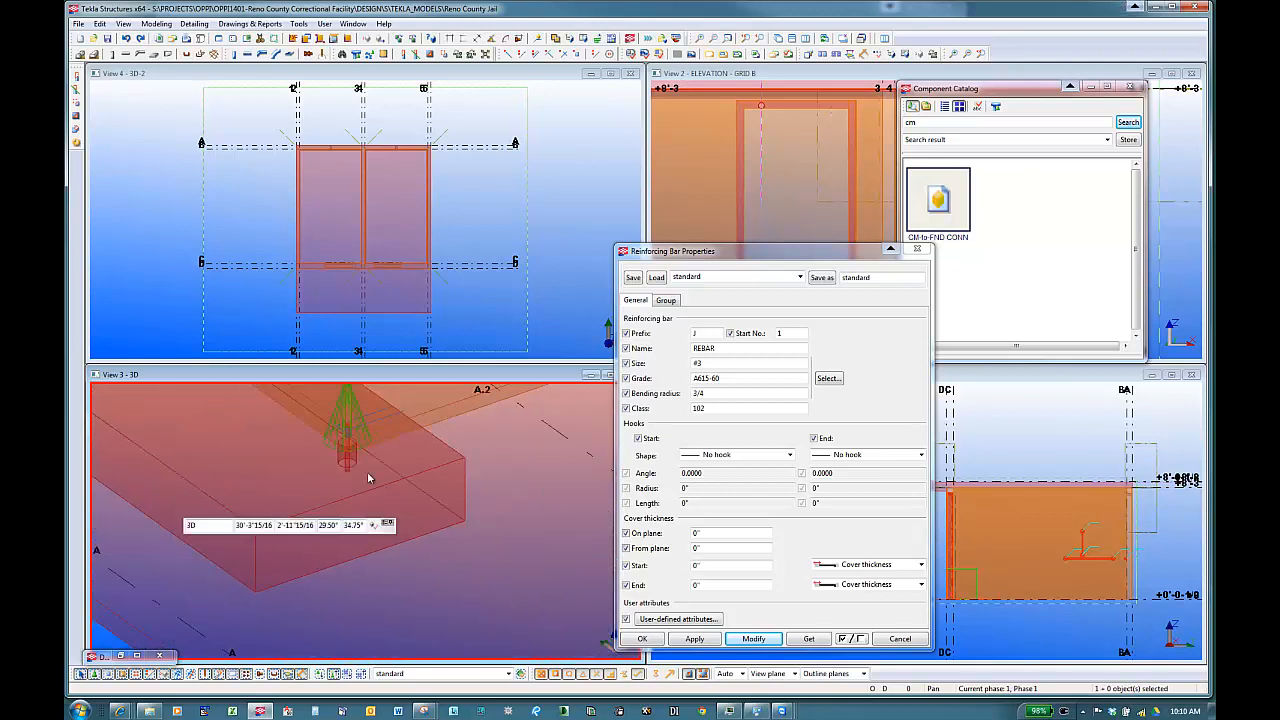
{"action": "scroll", "coordinate": [382, 418], "scroll_direction": "up", "scroll_amount": 5}
{"action": "scroll", "coordinate": [384, 495], "scroll_direction": "up", "scroll_amount": 3}
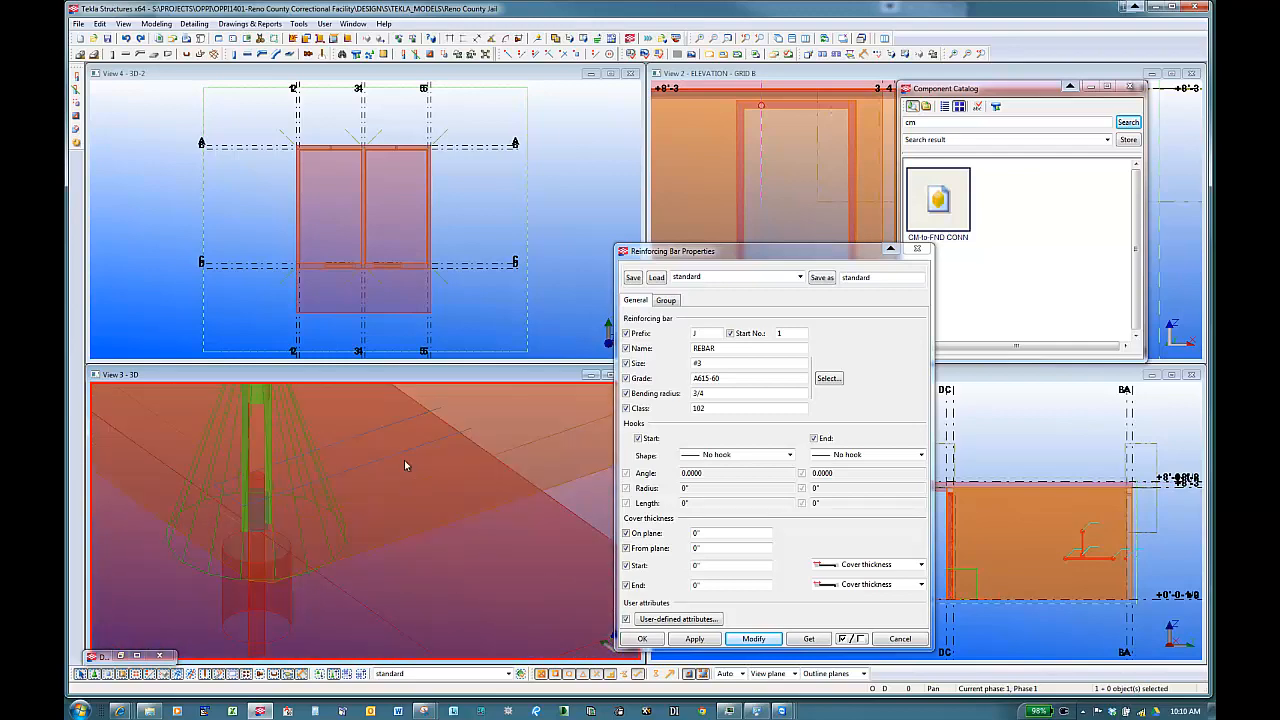
{"action": "scroll", "coordinate": [430, 464], "scroll_direction": "down", "scroll_amount": 5}
{"action": "scroll", "coordinate": [433, 465], "scroll_direction": "up", "scroll_amount": 4}
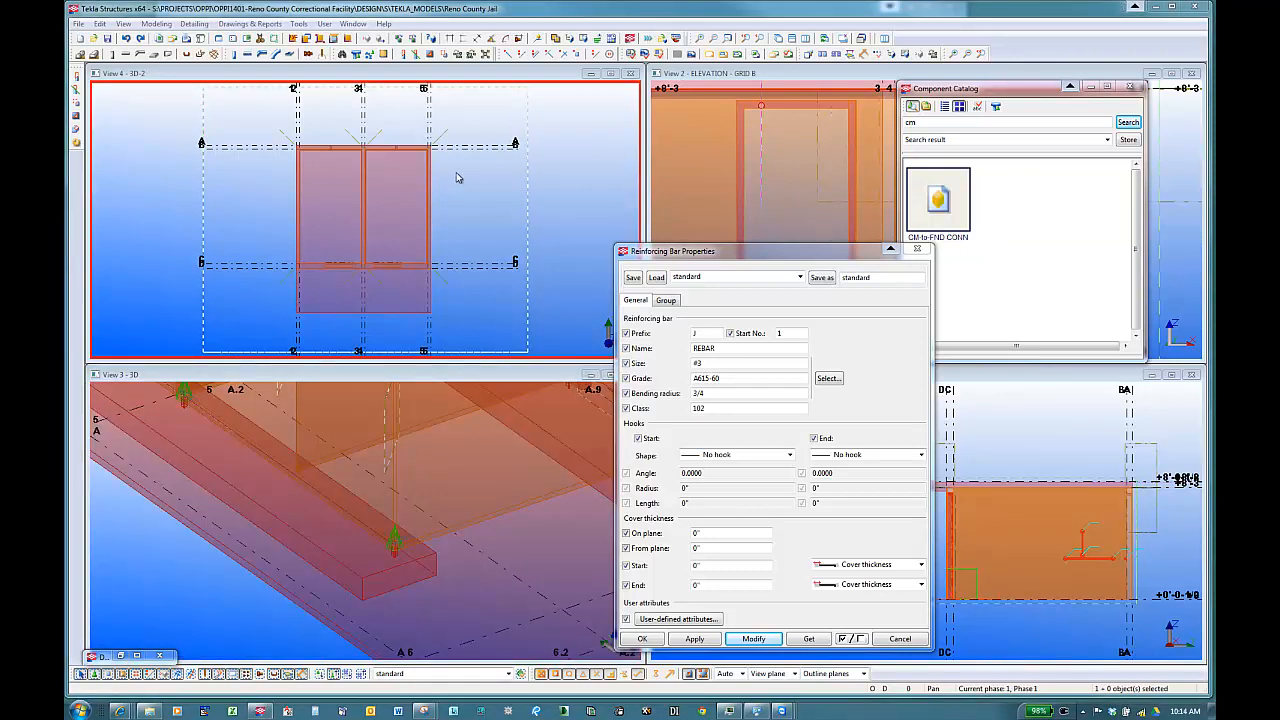
- Autosave the model
{"action": "left_click", "coordinate": [326, 24]}
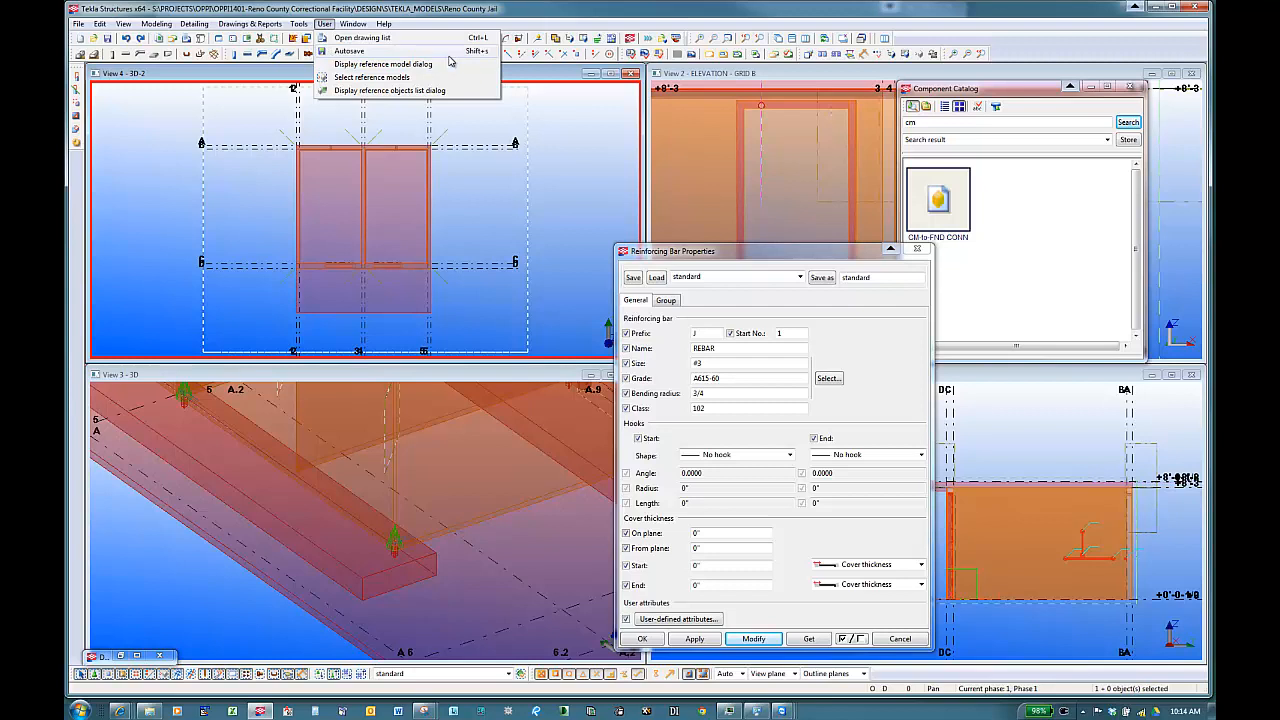
{"action": "left_click", "coordinate": [329, 52]}
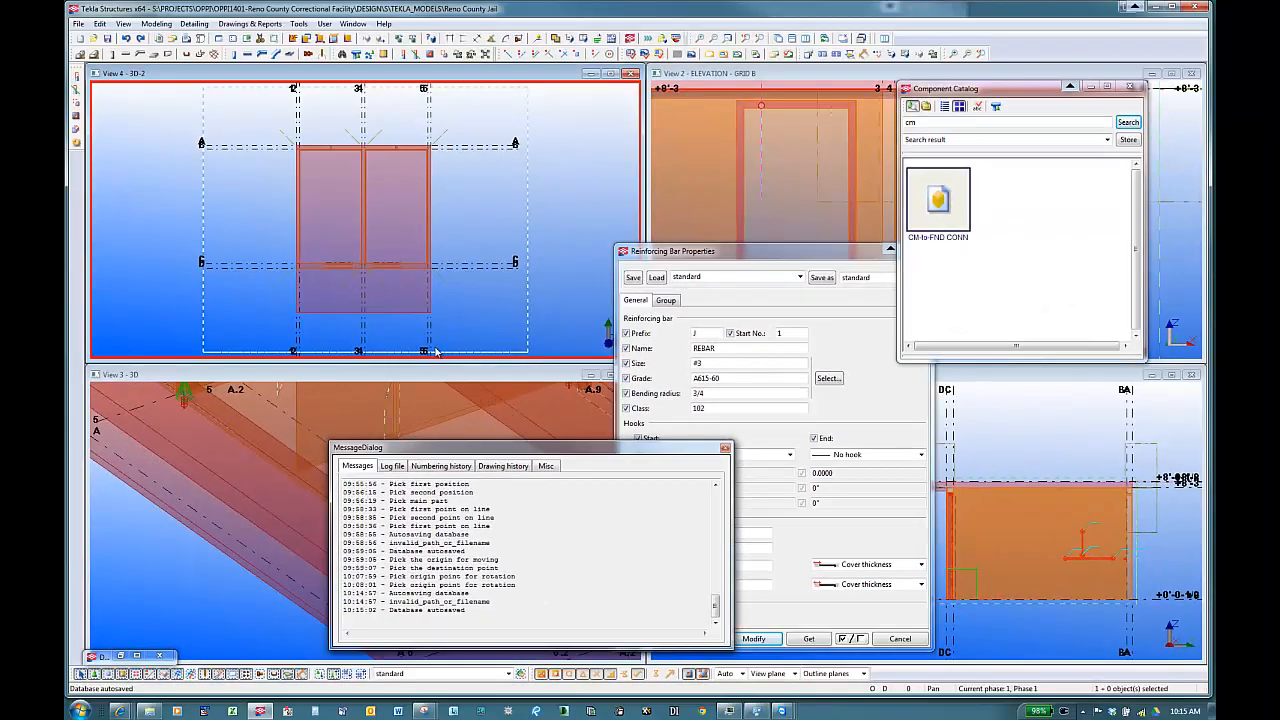
- Review the XS_AUTOSAVE_DIRECTORY, XS_FIRM and XS_PROJECT paths in the File Locations advanced options, and close the dialog
{"action": "key", "text": "ctrl+e"}
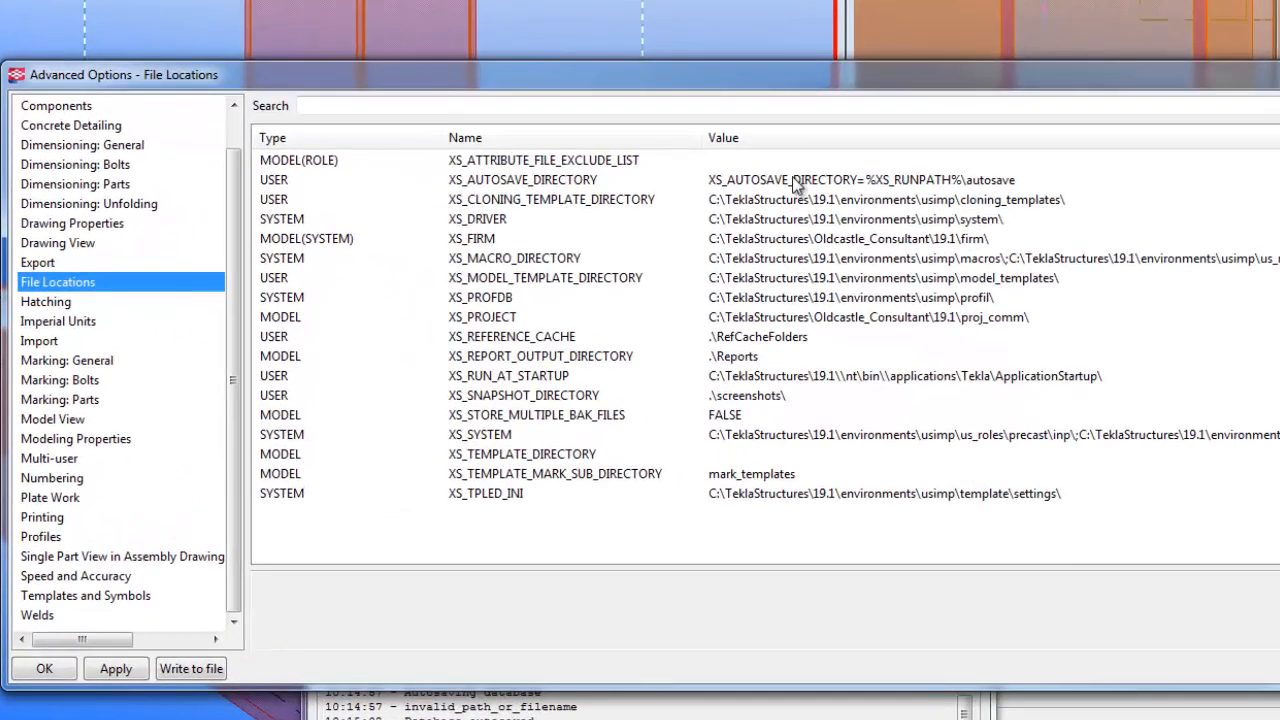
{"action": "left_click", "coordinate": [692, 234]}
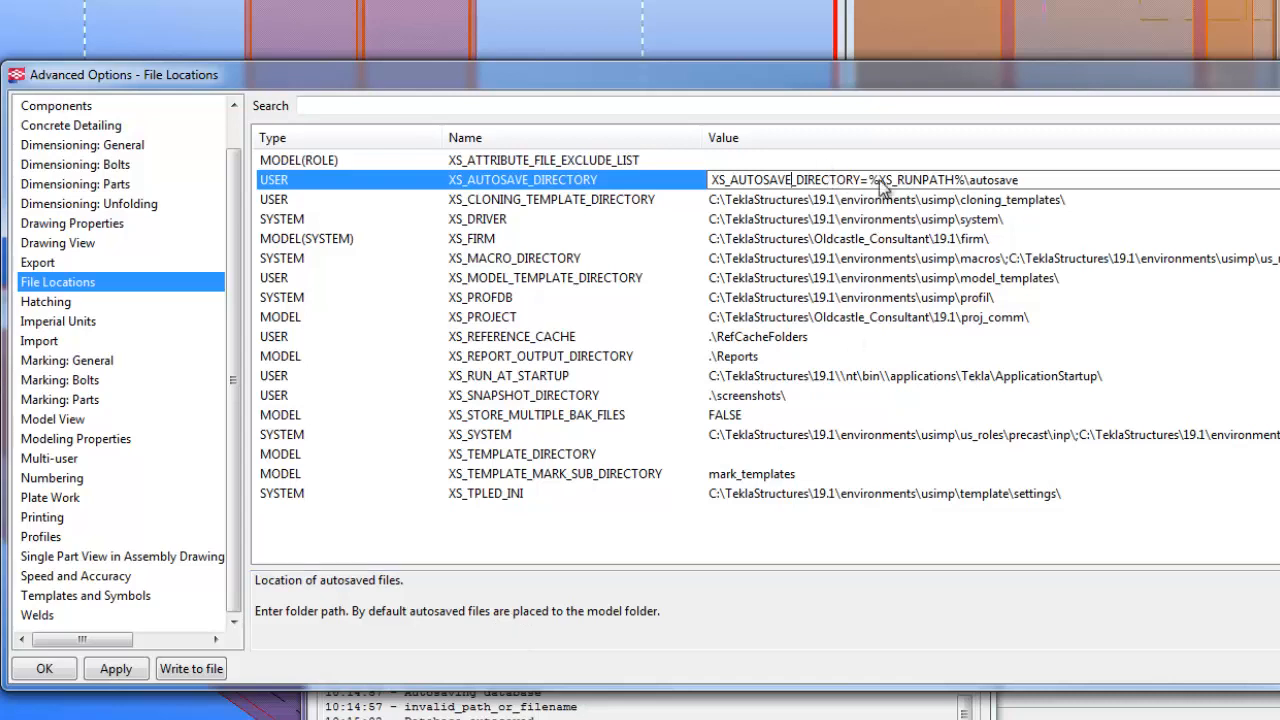
{"action": "left_click", "coordinate": [1030, 185]}
{"action": "left_click", "coordinate": [517, 238]}
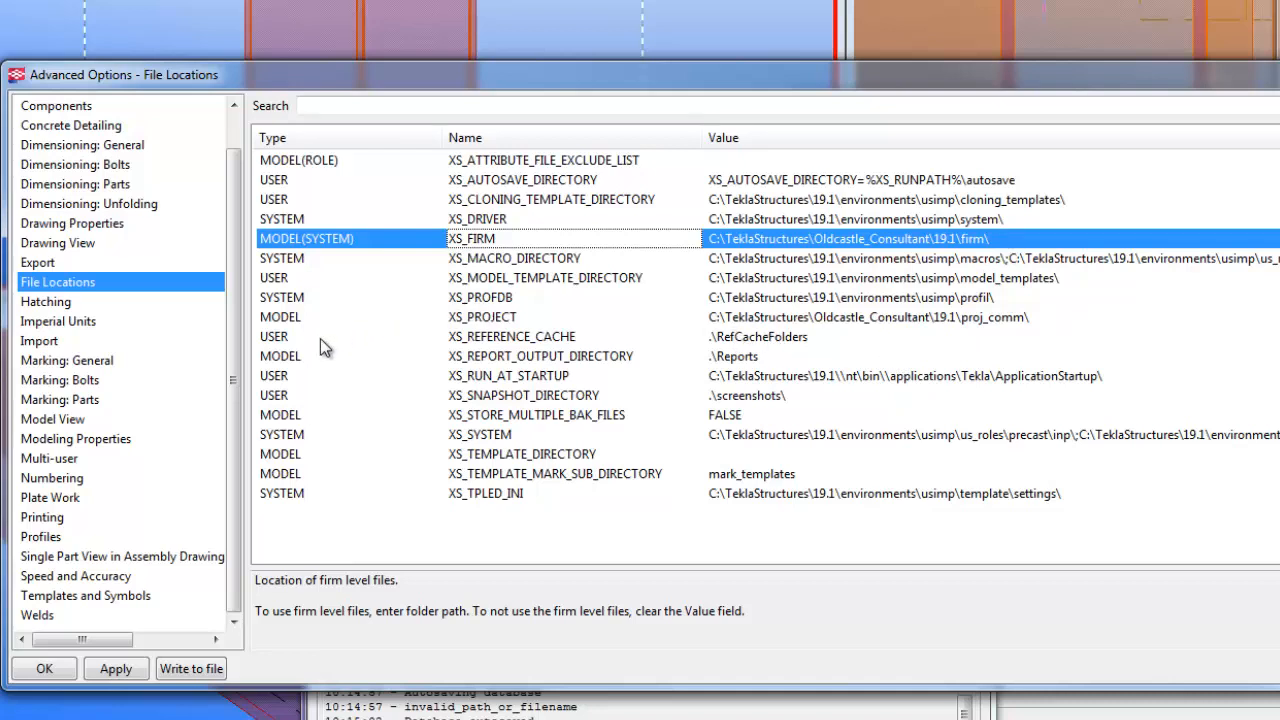
{"action": "left_click", "coordinate": [760, 319]}
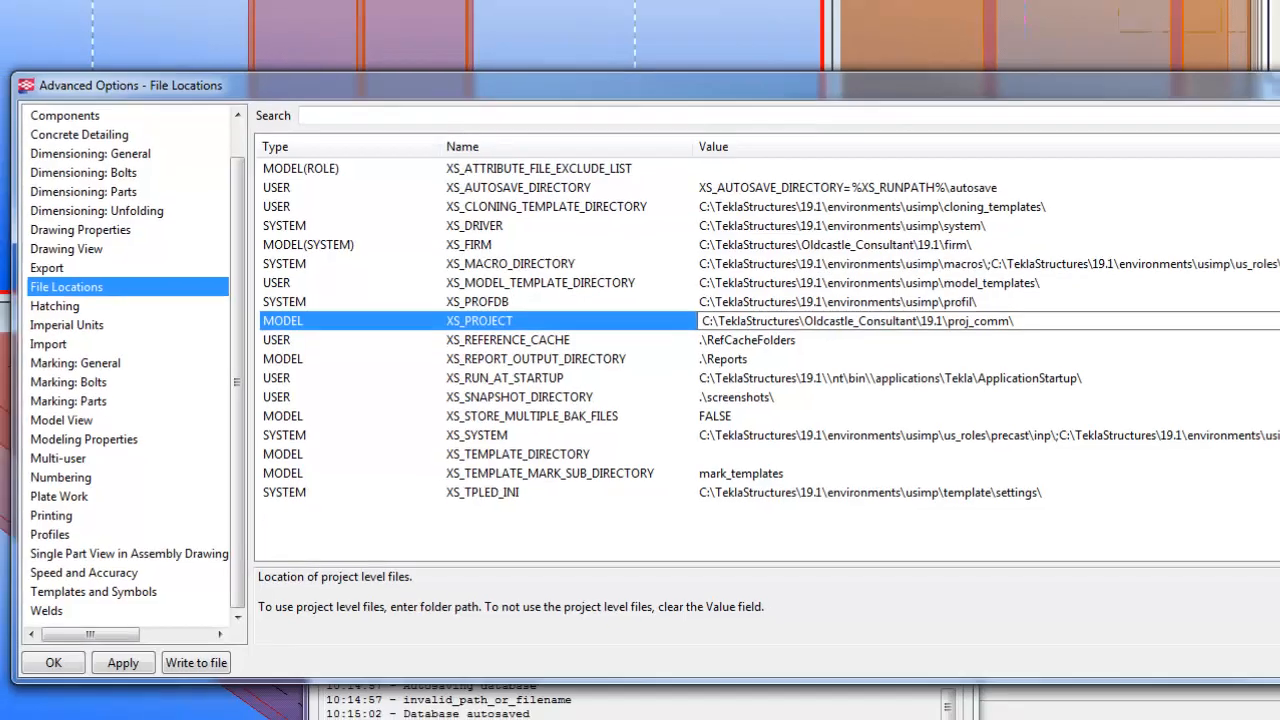
{"action": "left_click", "coordinate": [1194, 238]}
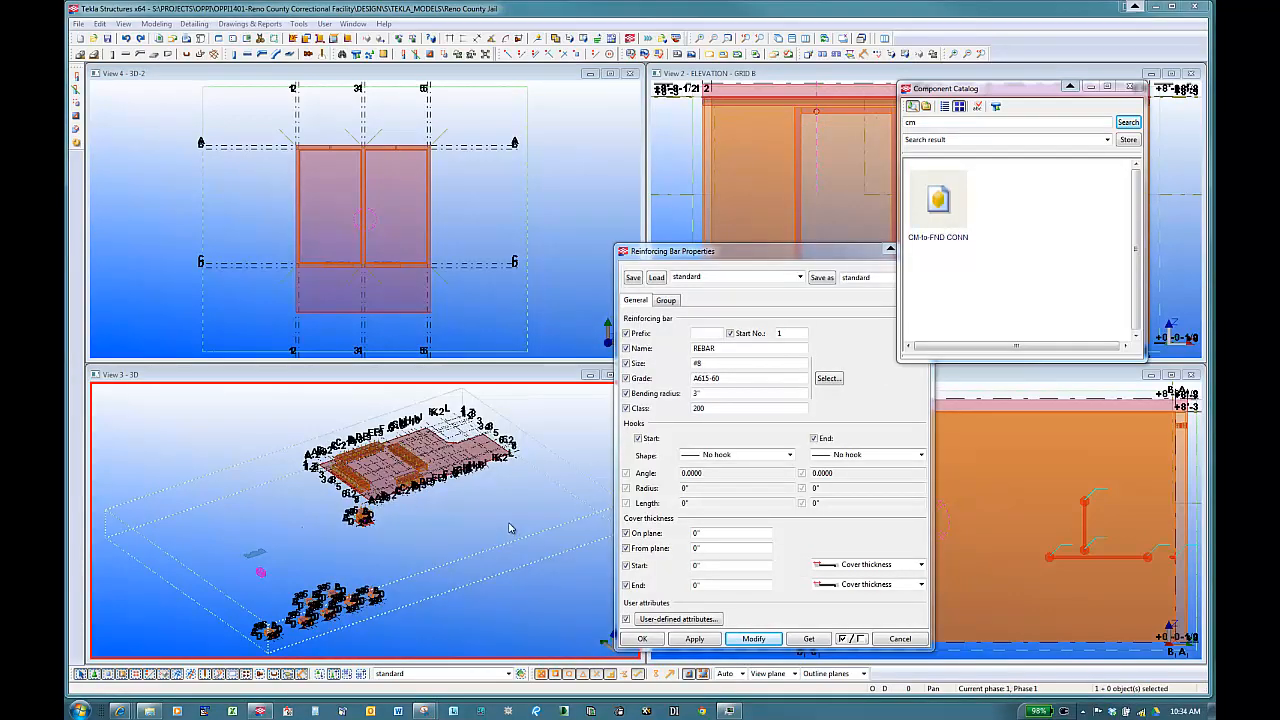
- Maximize the 3D view and close the Reinforcing Bar Properties dialog
{"action": "double_click", "coordinate": [553, 377]}
{"action": "left_click_drag", "start_coordinate": [821, 251], "coordinate": [716, 250]}
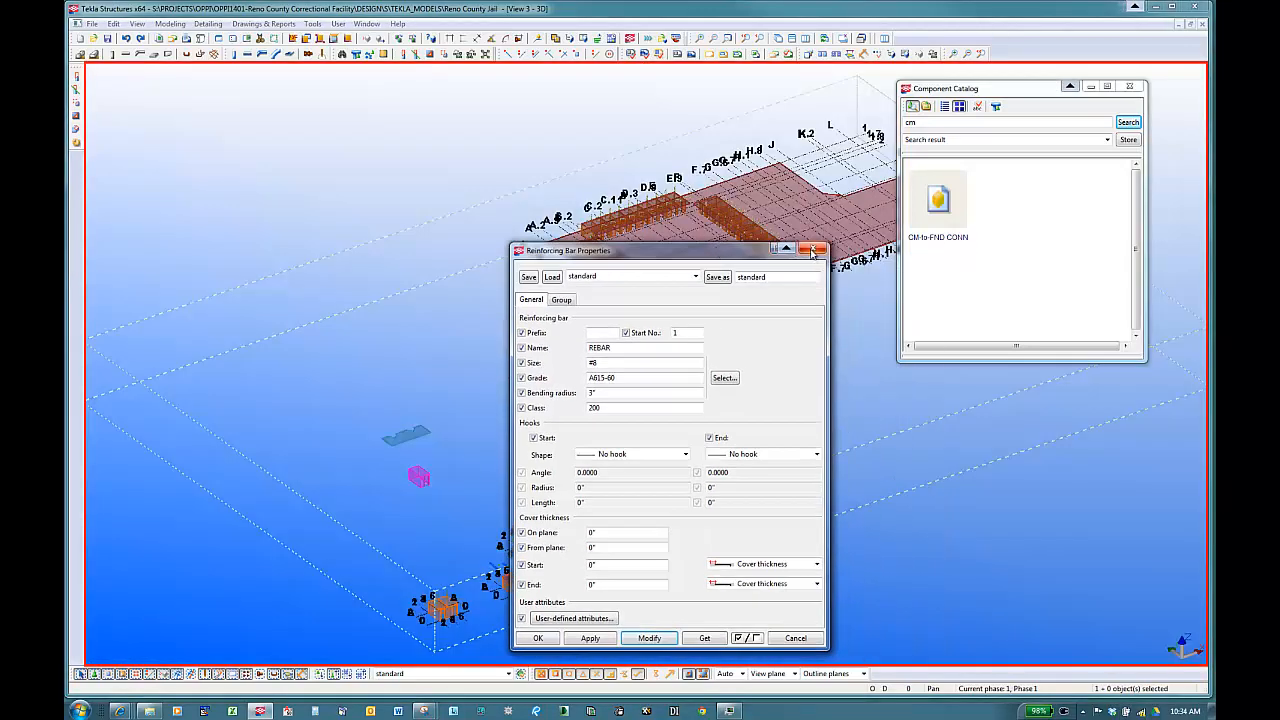
{"action": "left_click", "coordinate": [816, 251]}
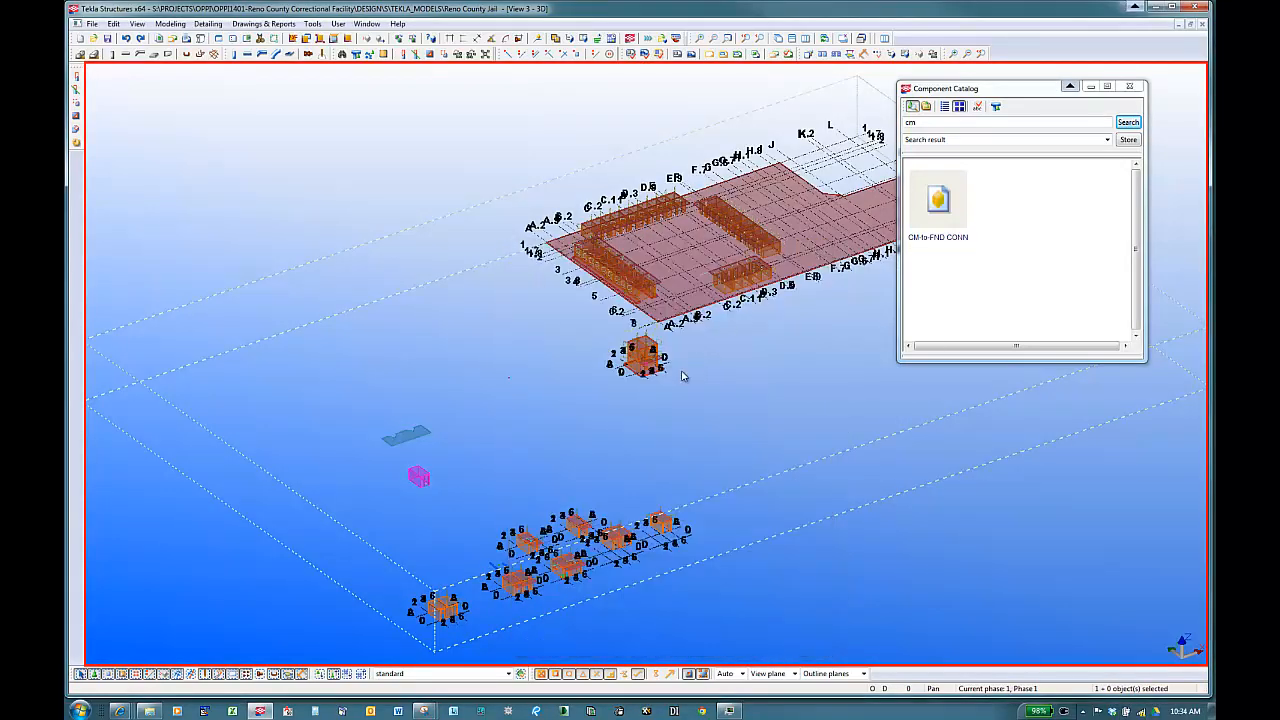
- Examine the U-shaped rebar at the connection near grid line 5 up close in the 3D view
{"action": "scroll", "coordinate": [642, 302], "scroll_direction": "up", "scroll_amount": 10}
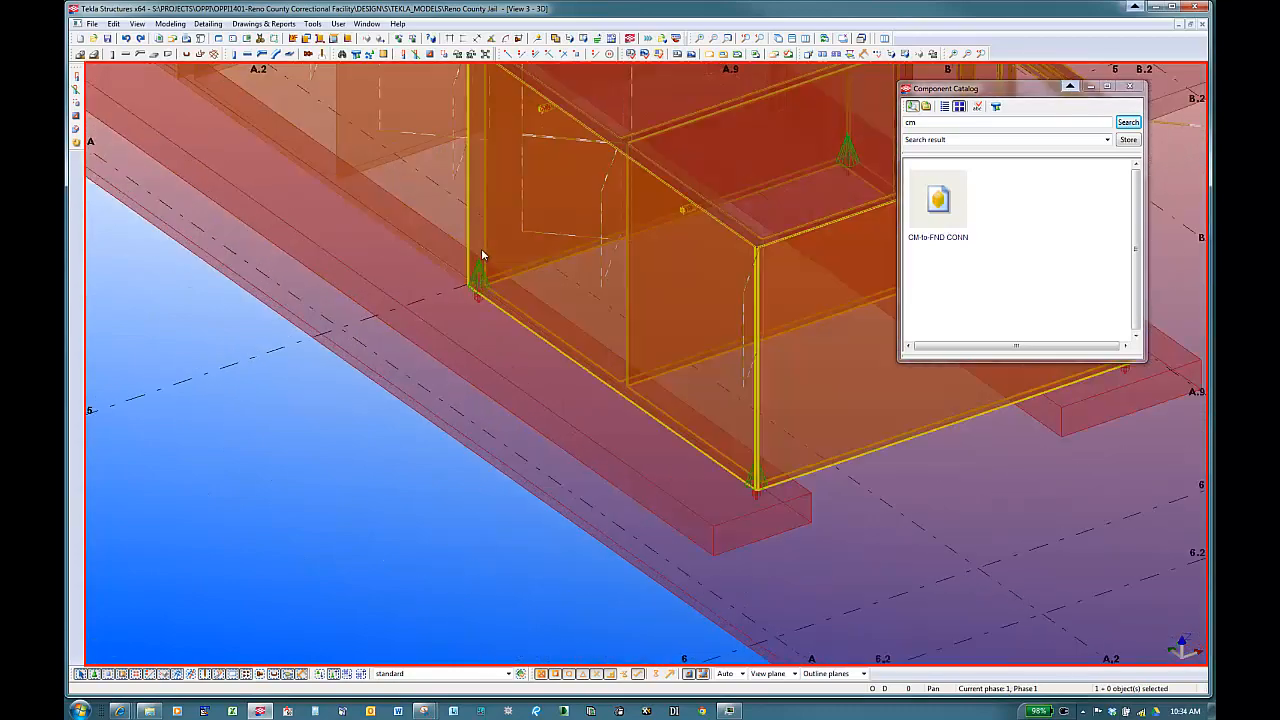
{"action": "scroll", "coordinate": [467, 309], "scroll_direction": "up", "scroll_amount": 5}
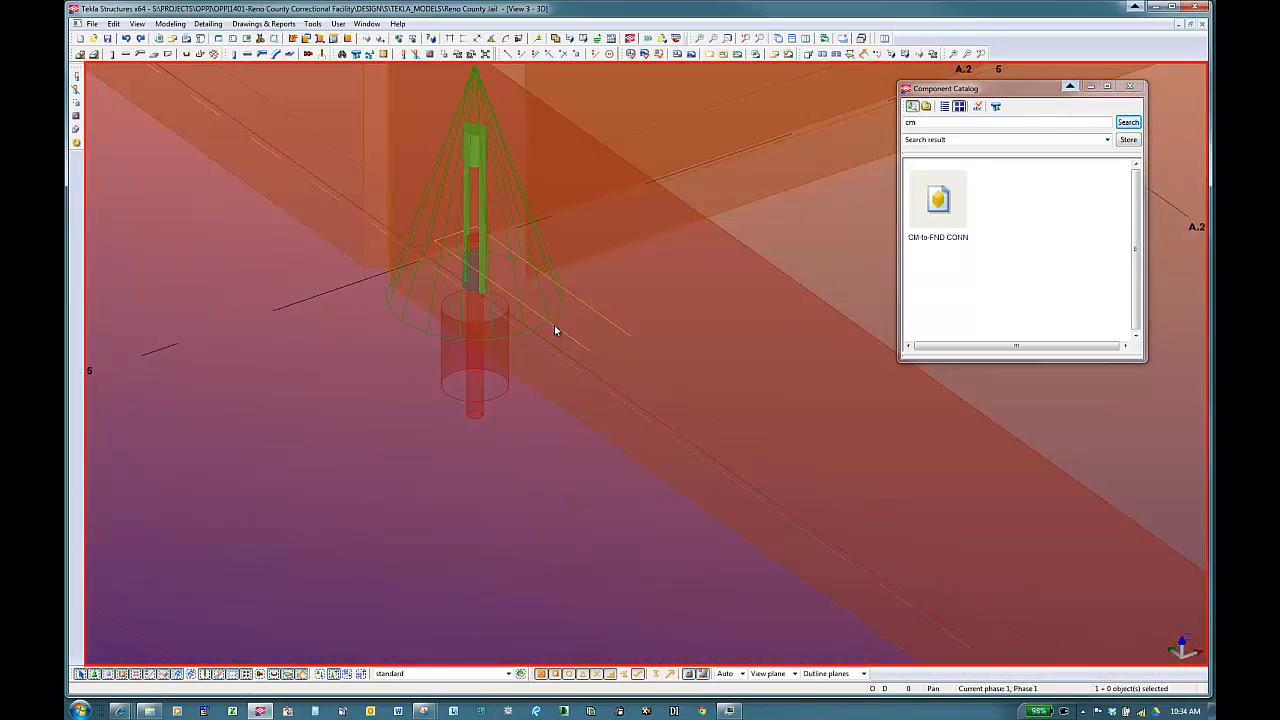
{"action": "middle_click_drag", "start_coordinate": [554, 325], "coordinate": [503, 408]}
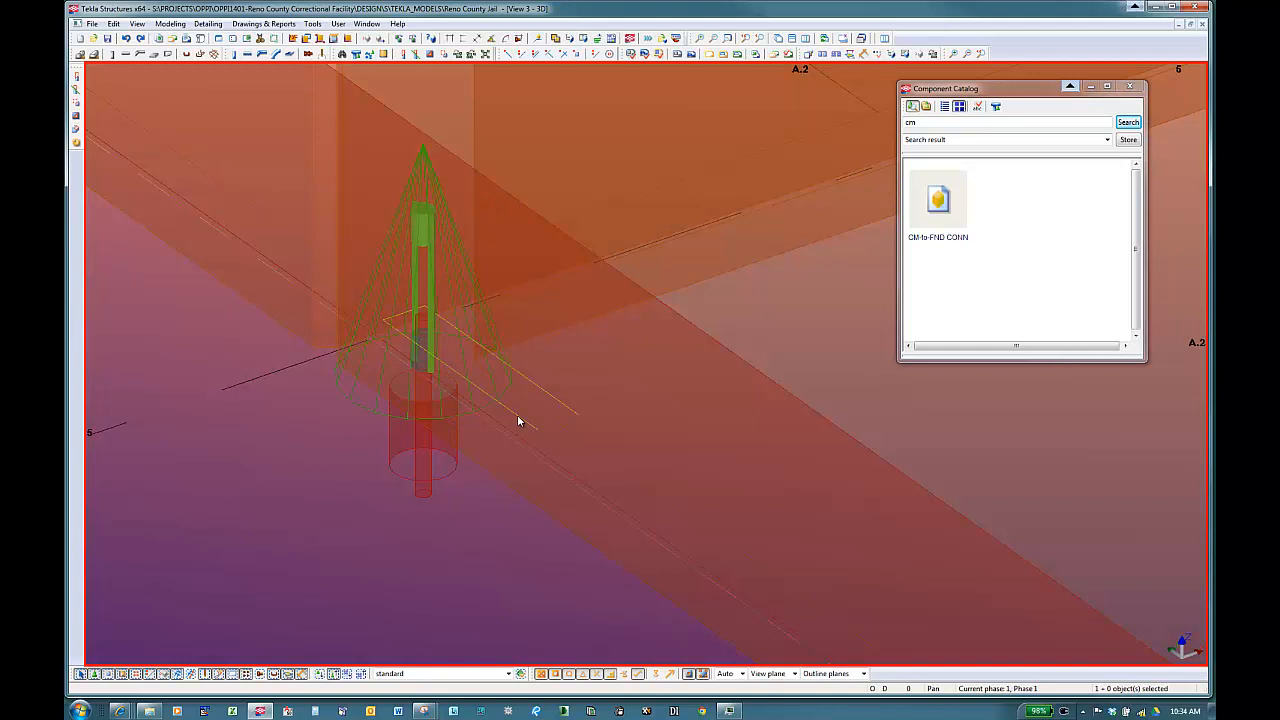
- Change the U-shaped rebar at the connection near grid line 5 to A615-60, #3, Tie or stirrup, and close its properties
{"action": "double_click", "coordinate": [517, 414]}
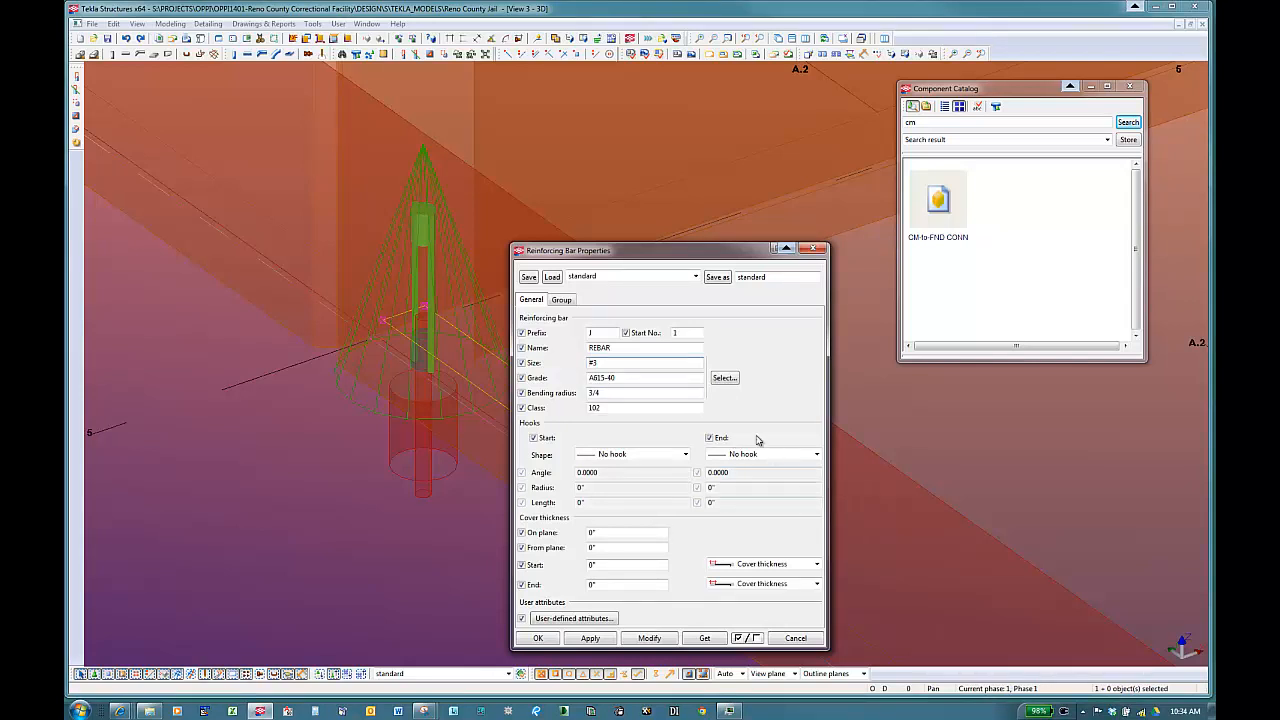
{"action": "left_click", "coordinate": [723, 378]}
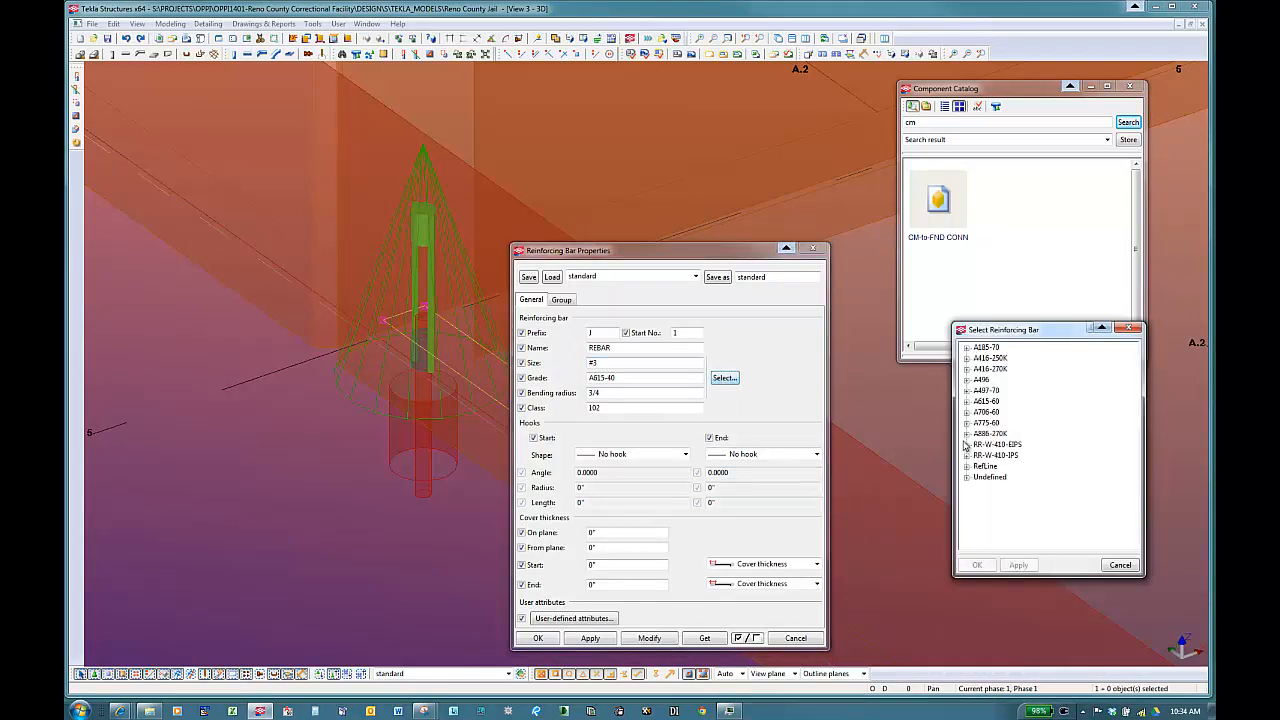
{"action": "left_click", "coordinate": [966, 402]}
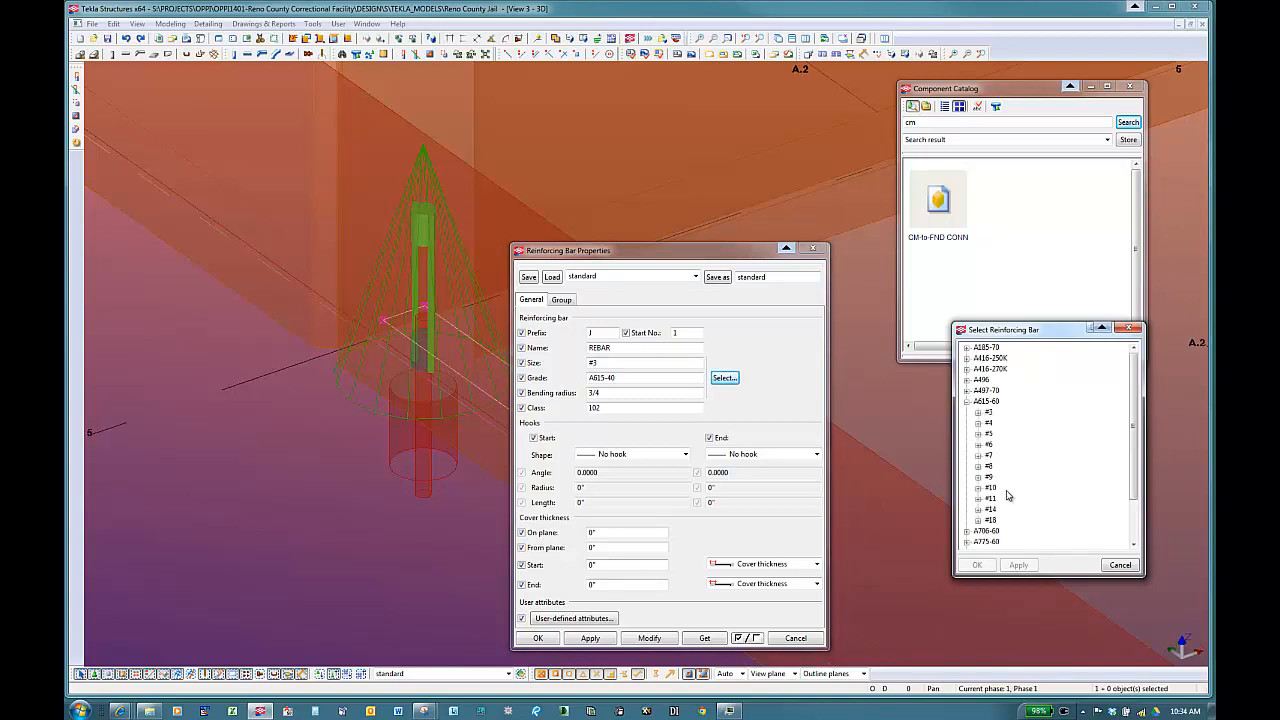
{"action": "left_click", "coordinate": [978, 412]}
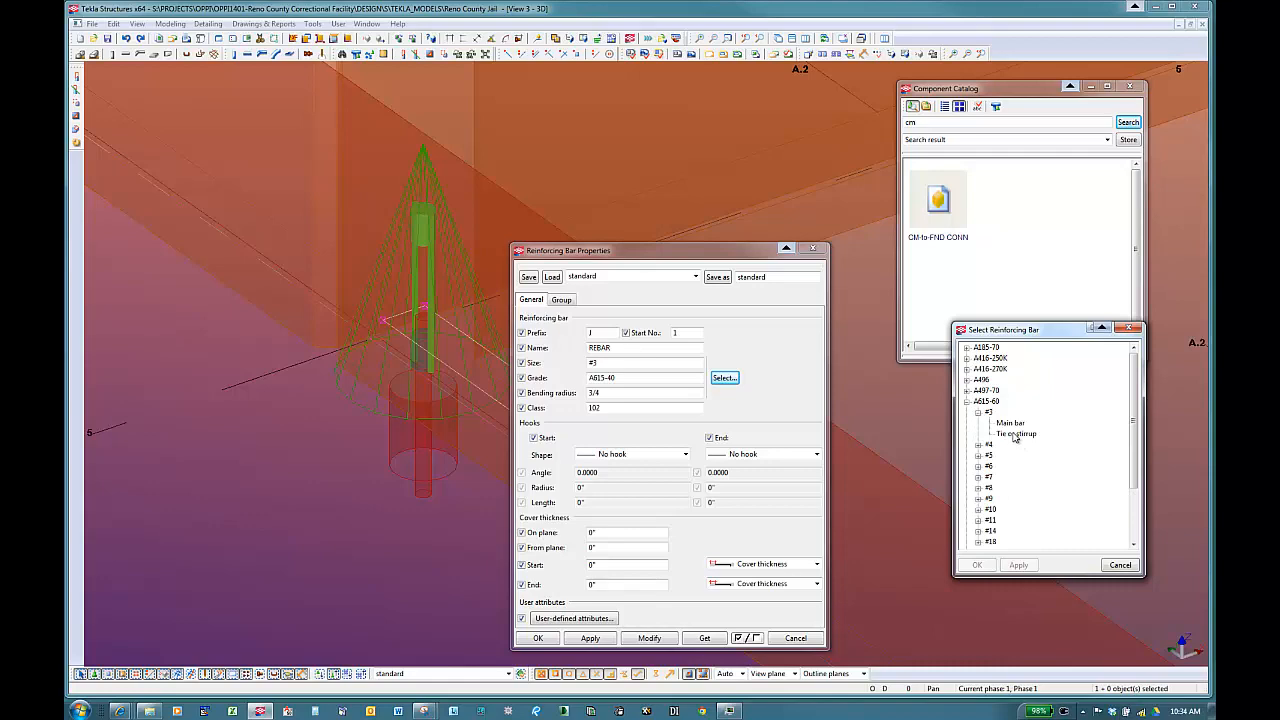
{"action": "double_click", "coordinate": [1015, 434]}
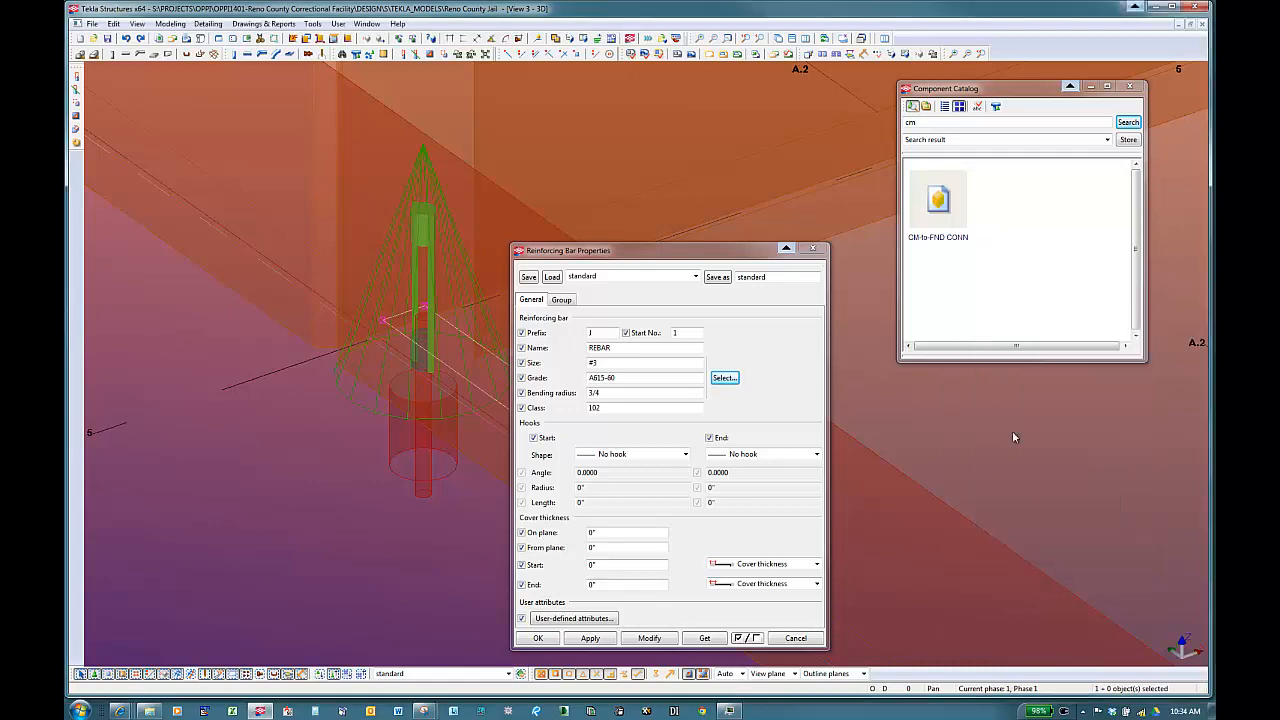
{"action": "left_click", "coordinate": [649, 638]}
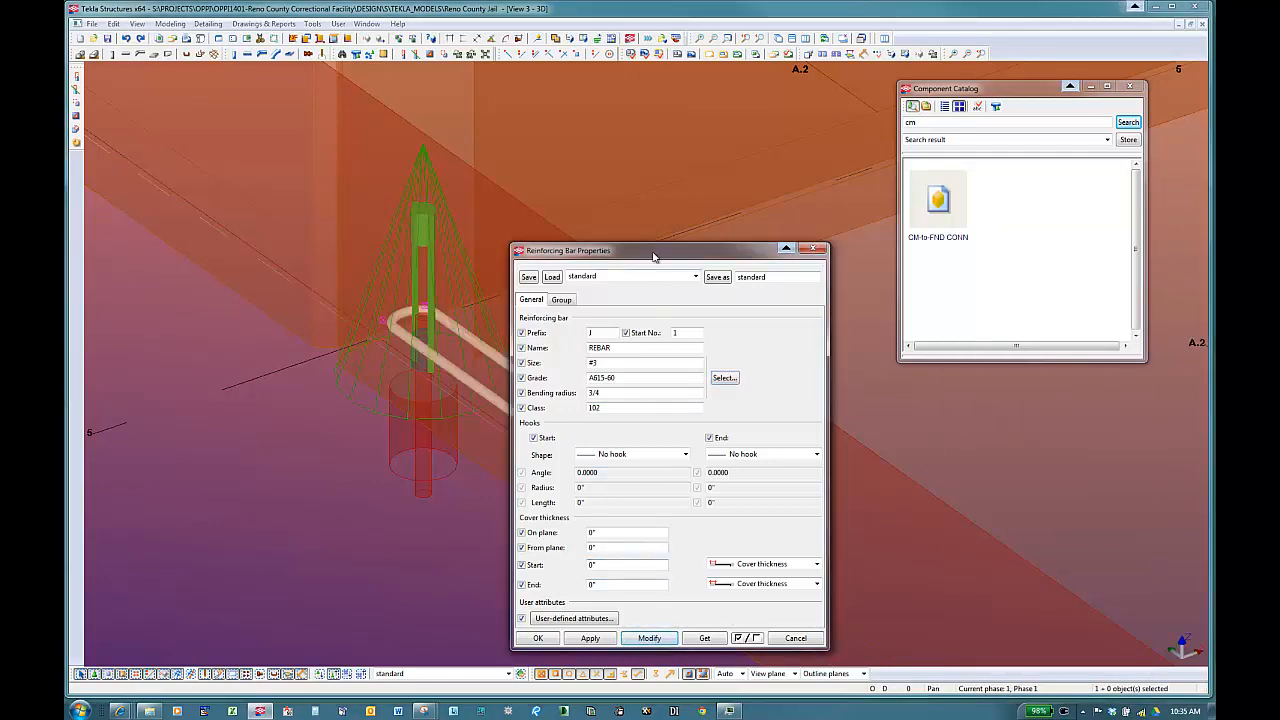
{"action": "left_click_drag", "start_coordinate": [658, 251], "coordinate": [866, 228]}
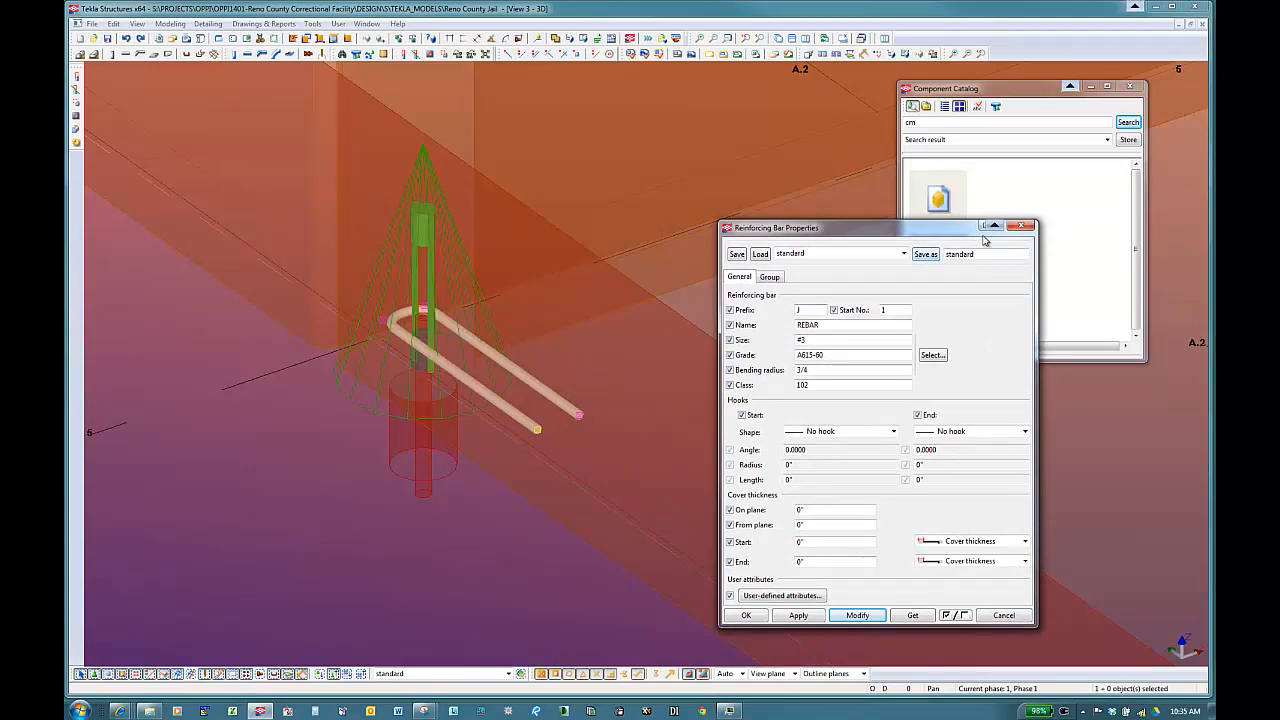
{"action": "left_click", "coordinate": [1020, 225]}
- In the plan view, move the placement point of the CM-to-FND CONN connection at the wall corner near grids A.9 and 6 to below the cone
{"action": "scroll", "coordinate": [470, 508], "scroll_direction": "down", "scroll_amount": 6}
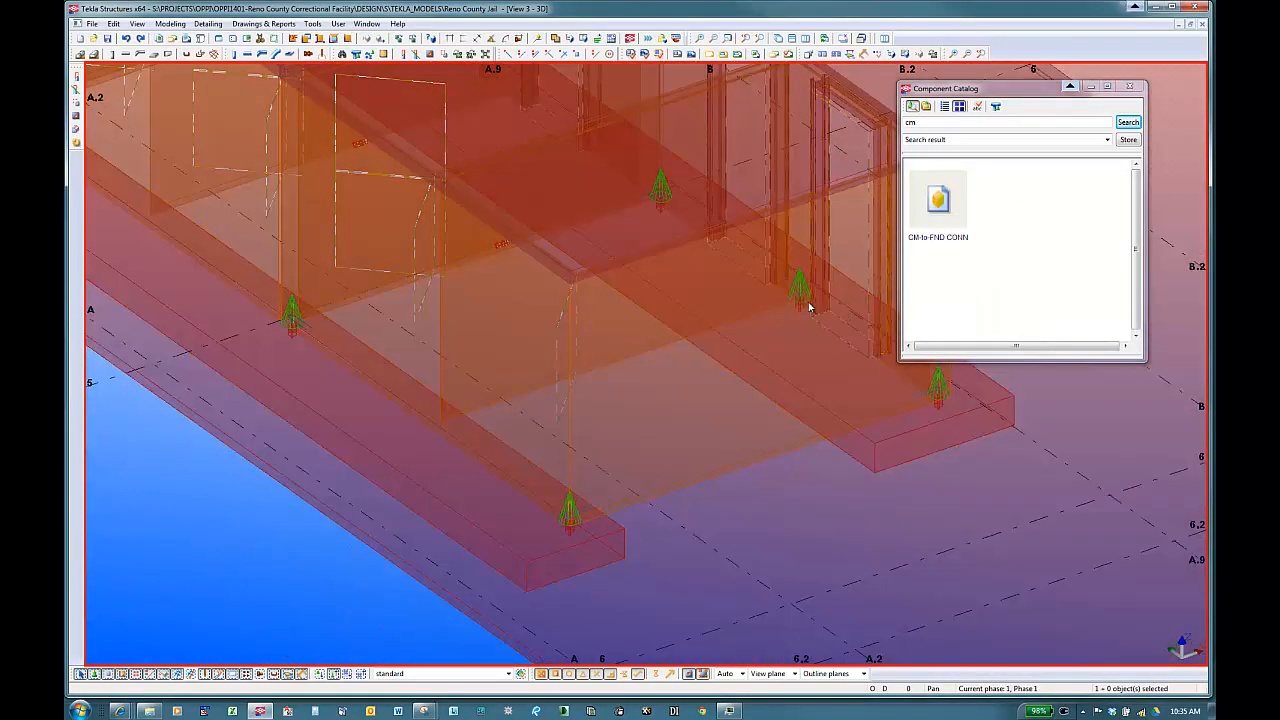
{"action": "scroll", "coordinate": [808, 300], "scroll_direction": "up", "scroll_amount": 6}
{"action": "middle_click_drag", "start_coordinate": [760, 381], "coordinate": [739, 413]}
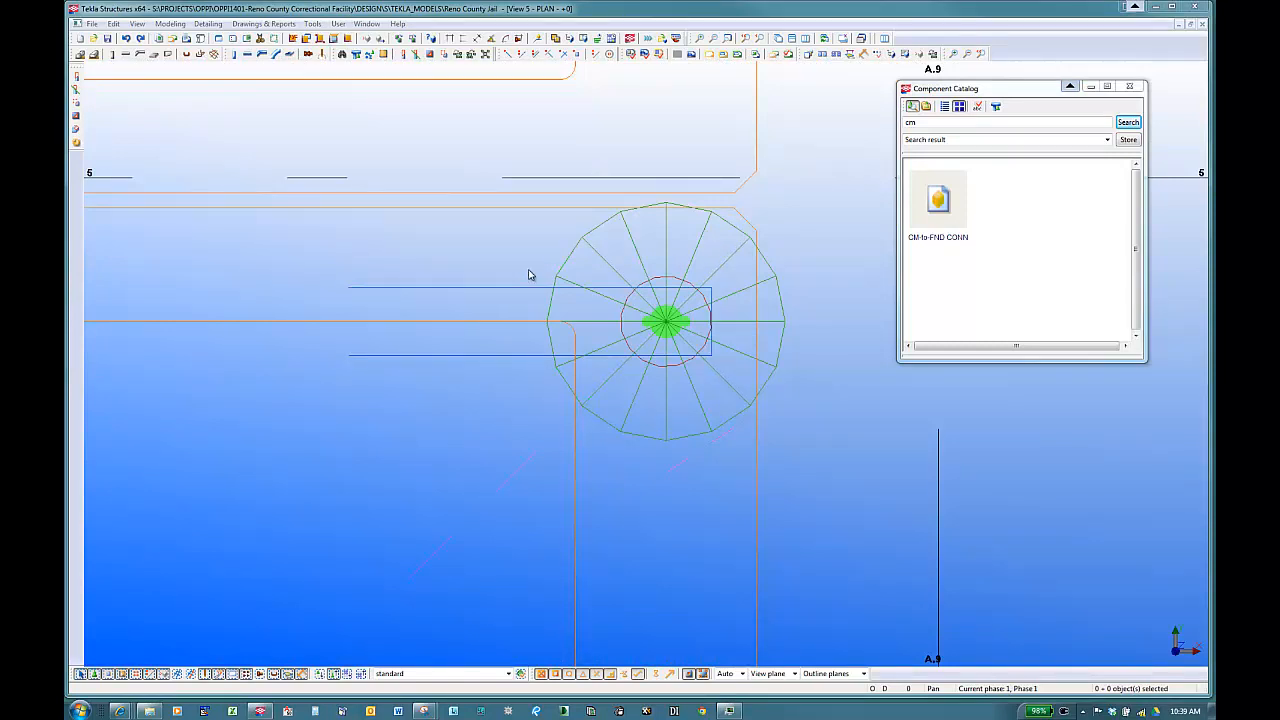
{"action": "left_click", "coordinate": [537, 346]}
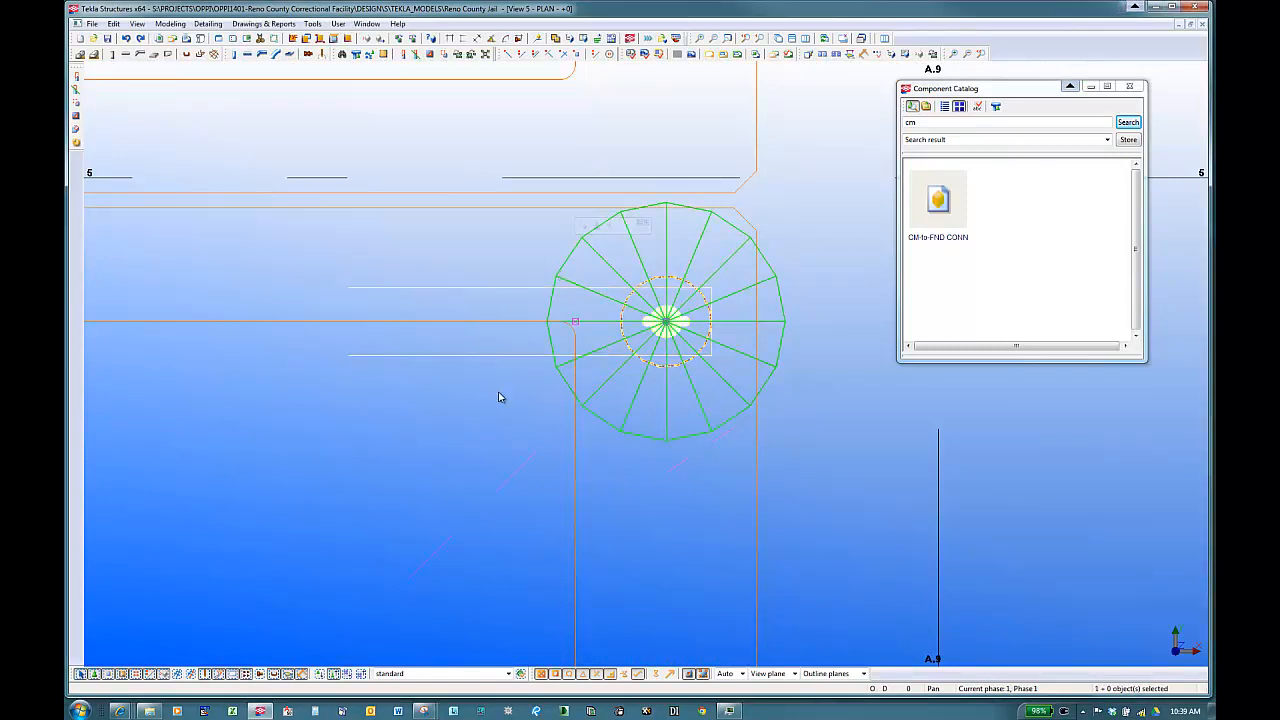
{"action": "left_click", "coordinate": [583, 312]}
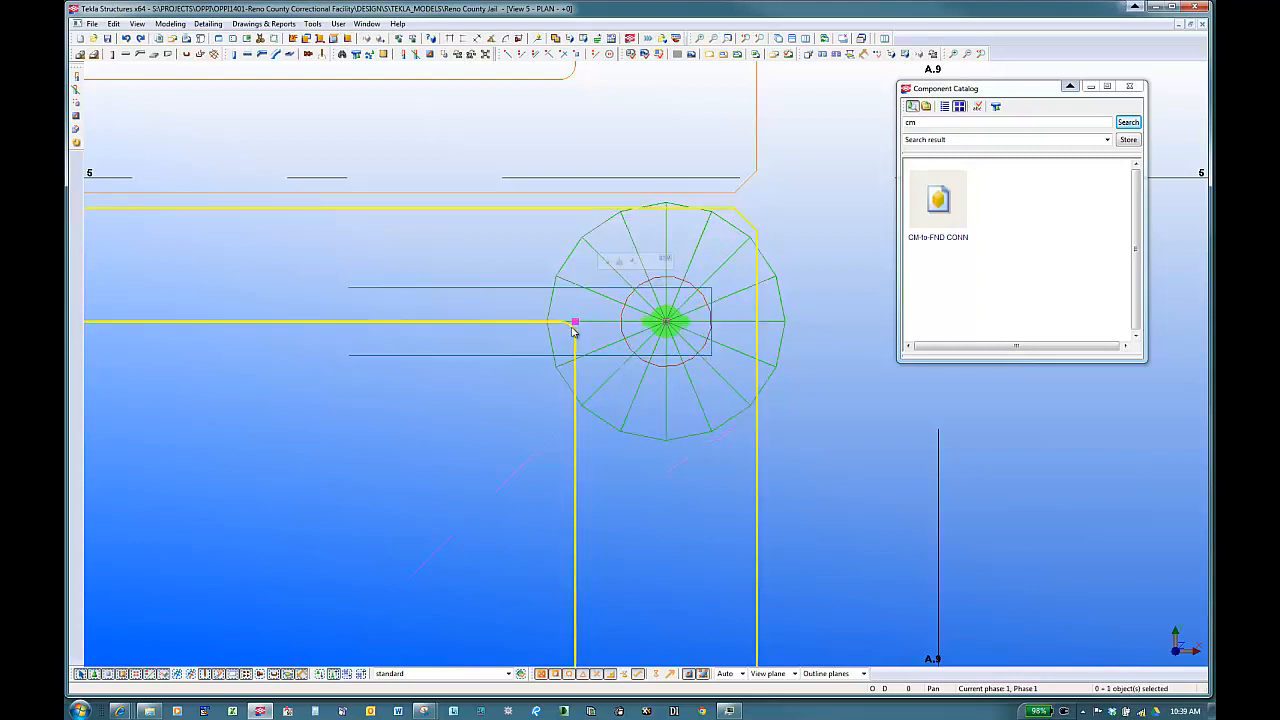
{"action": "mouse_move", "coordinate": [673, 452]}
{"action": "left_mouse_down"}
{"action": "mouse_move", "coordinate": [680, 466]}
{"action": "mouse_move", "coordinate": [666, 472]}
{"action": "left_mouse_up"}
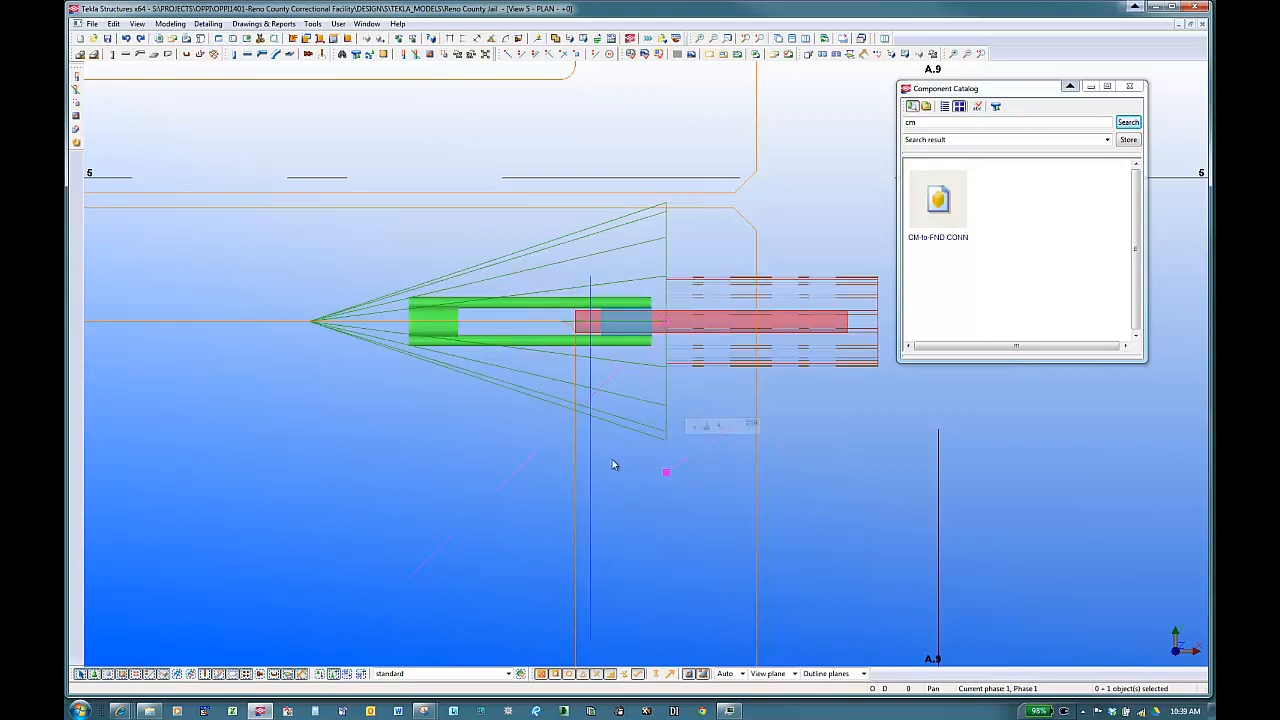
- Set the up direction of this corner's CM-to-FND CONN connection to +z and apply it to the model
{"action": "double_click", "coordinate": [625, 429]}
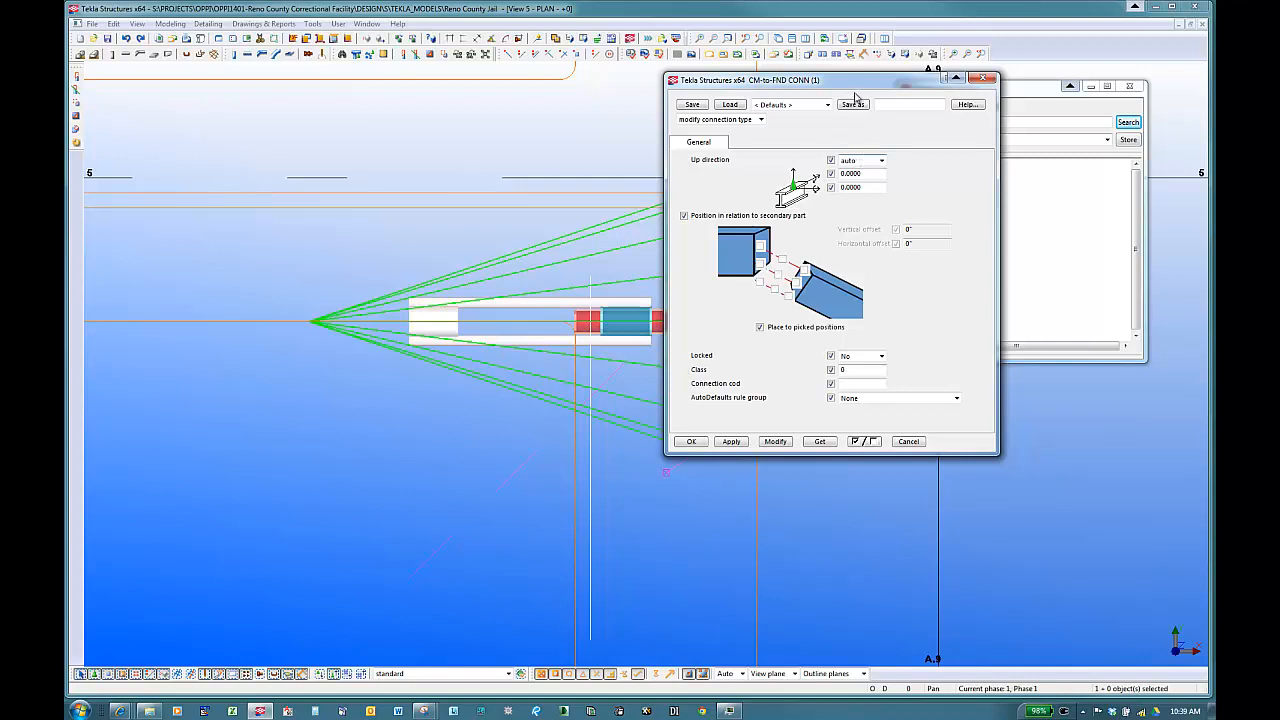
{"action": "left_click_drag", "start_coordinate": [853, 86], "coordinate": [284, 272]}
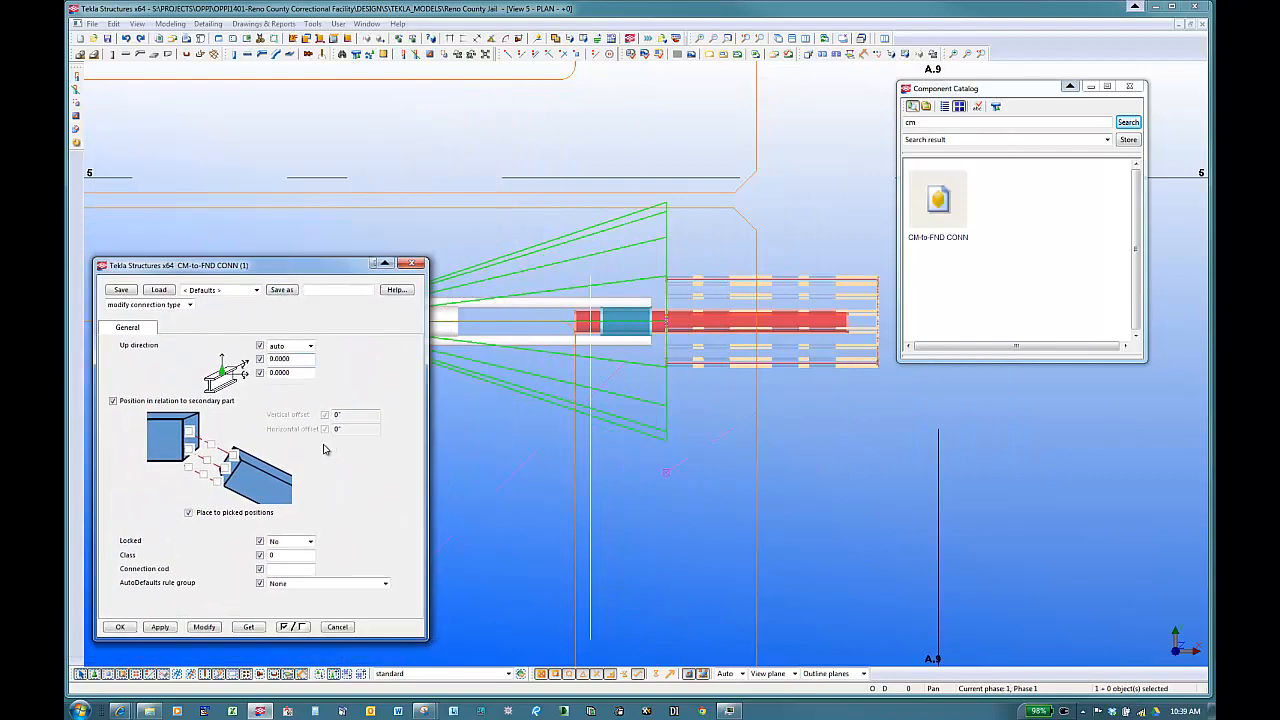
{"action": "left_click", "coordinate": [311, 347]}
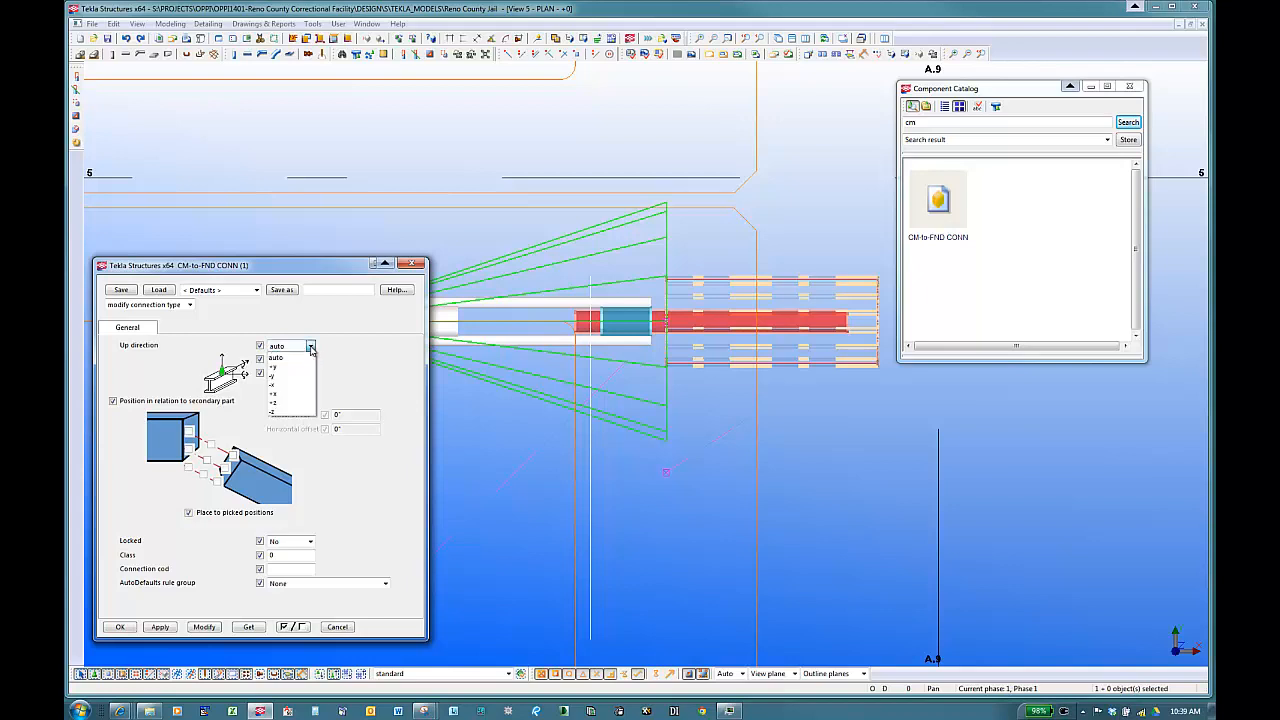
{"action": "left_click", "coordinate": [288, 403]}
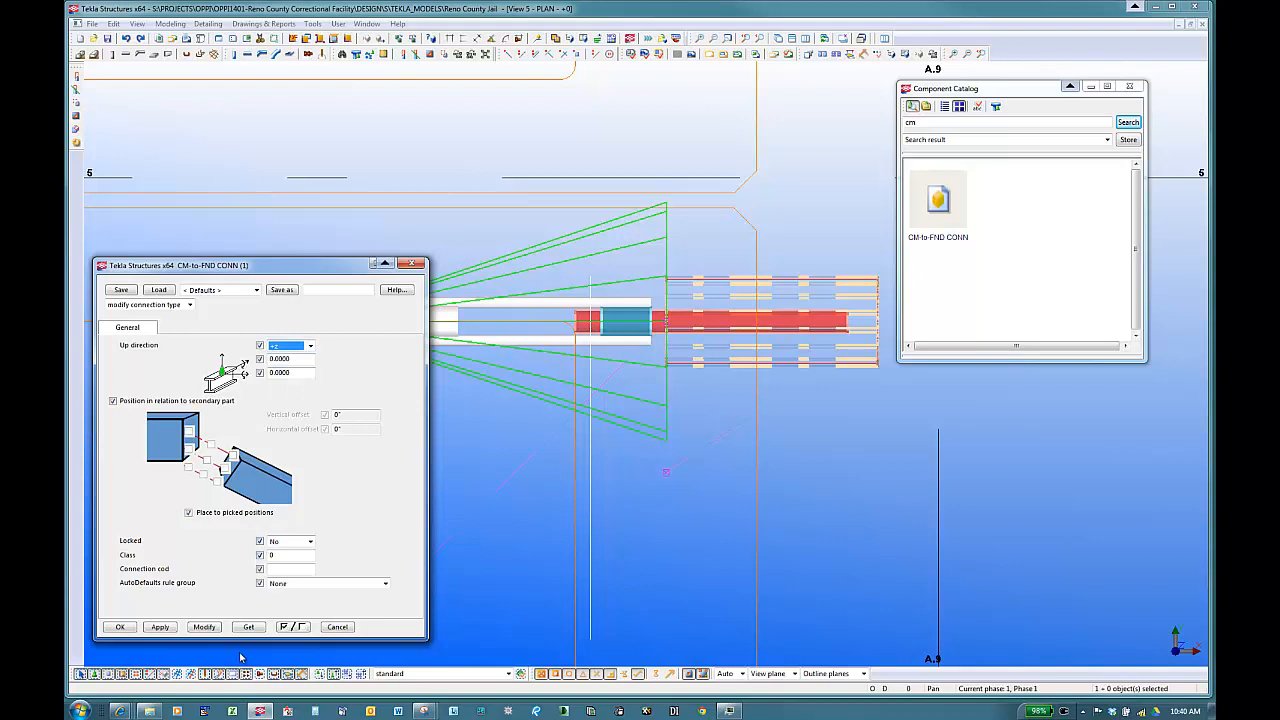
{"action": "left_click", "coordinate": [206, 627]}
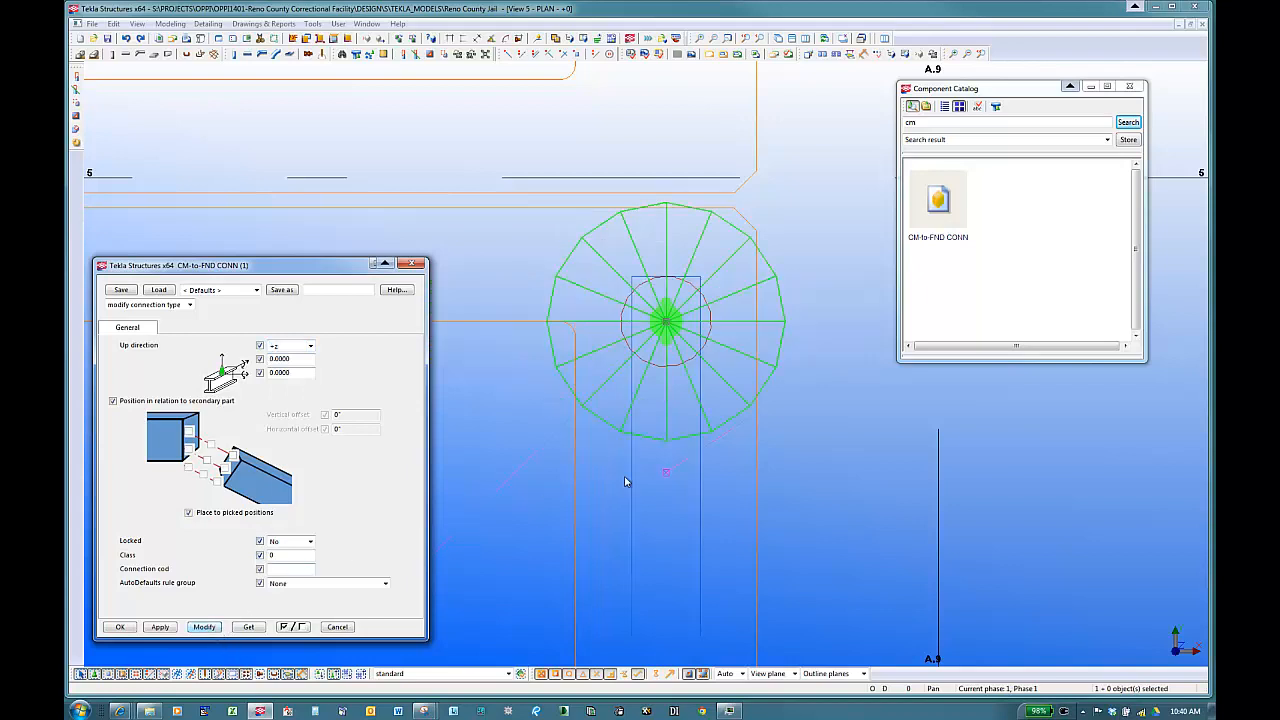
- Check the reinforcing bar properties of the U-shaped rebar in the reoriented connection, and close them without changes
{"action": "left_click", "coordinate": [567, 477]}
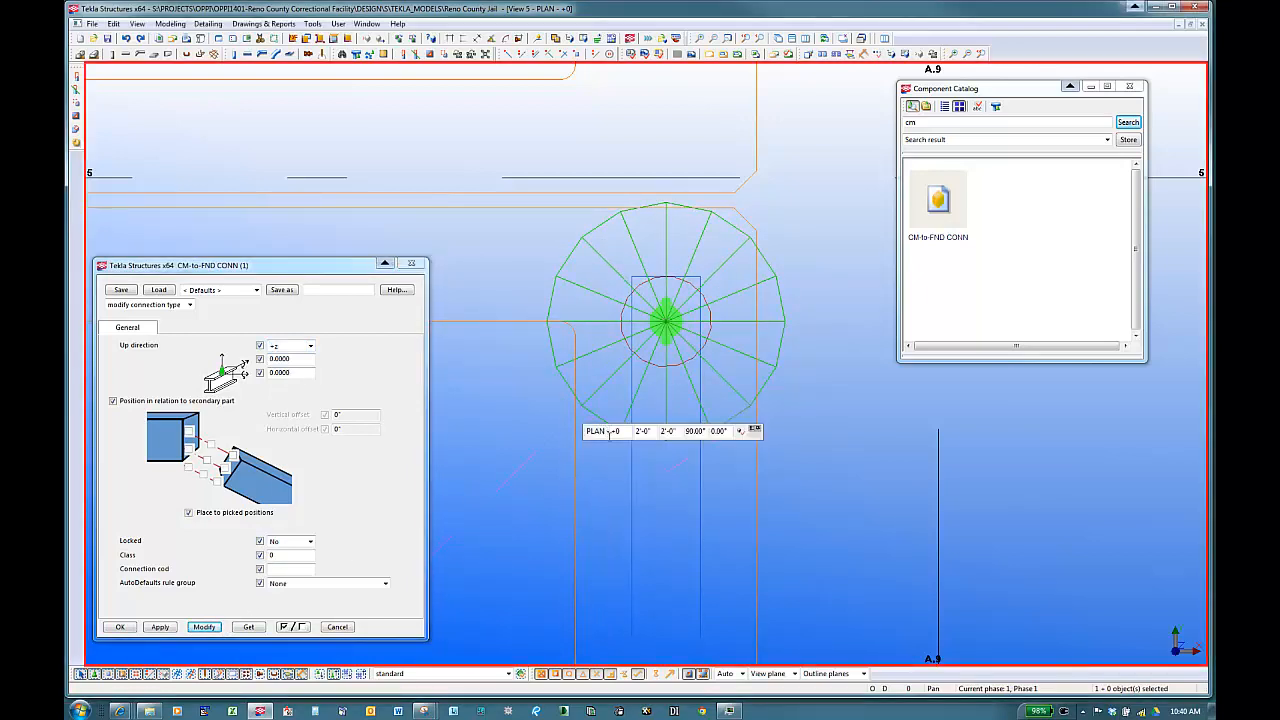
{"action": "double_click", "coordinate": [632, 564]}
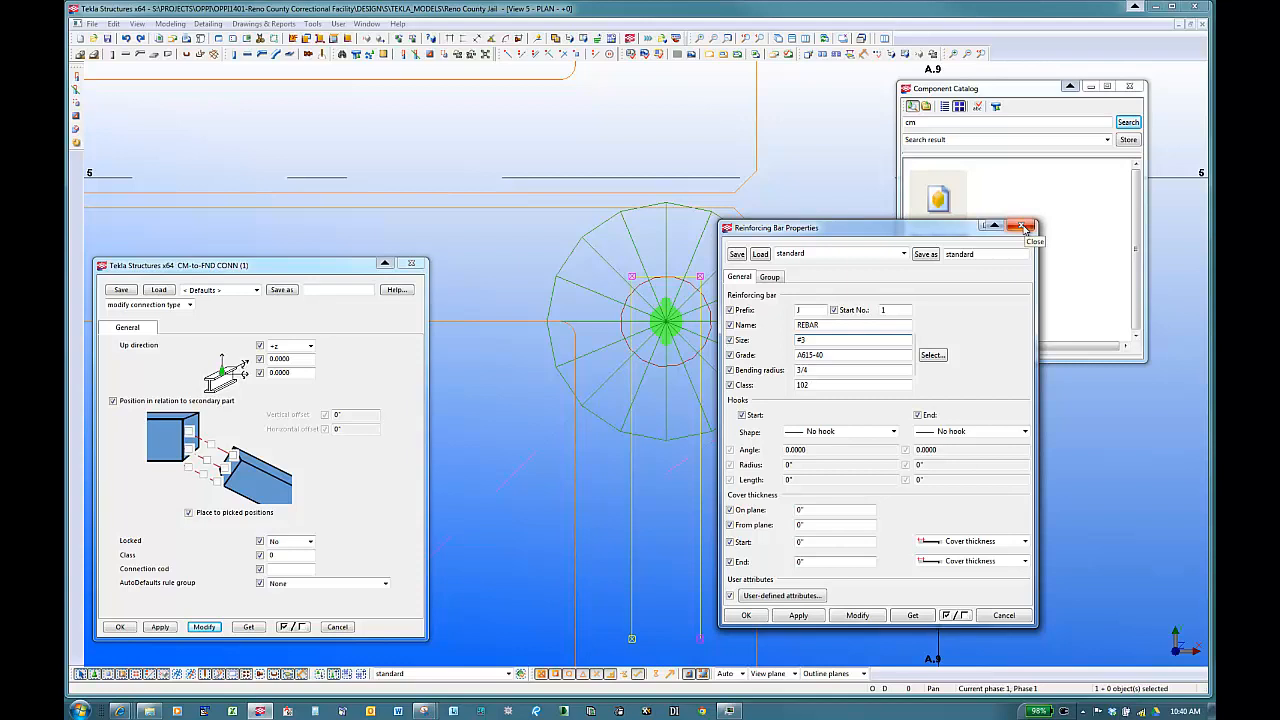
{"action": "left_click", "coordinate": [1021, 226]}
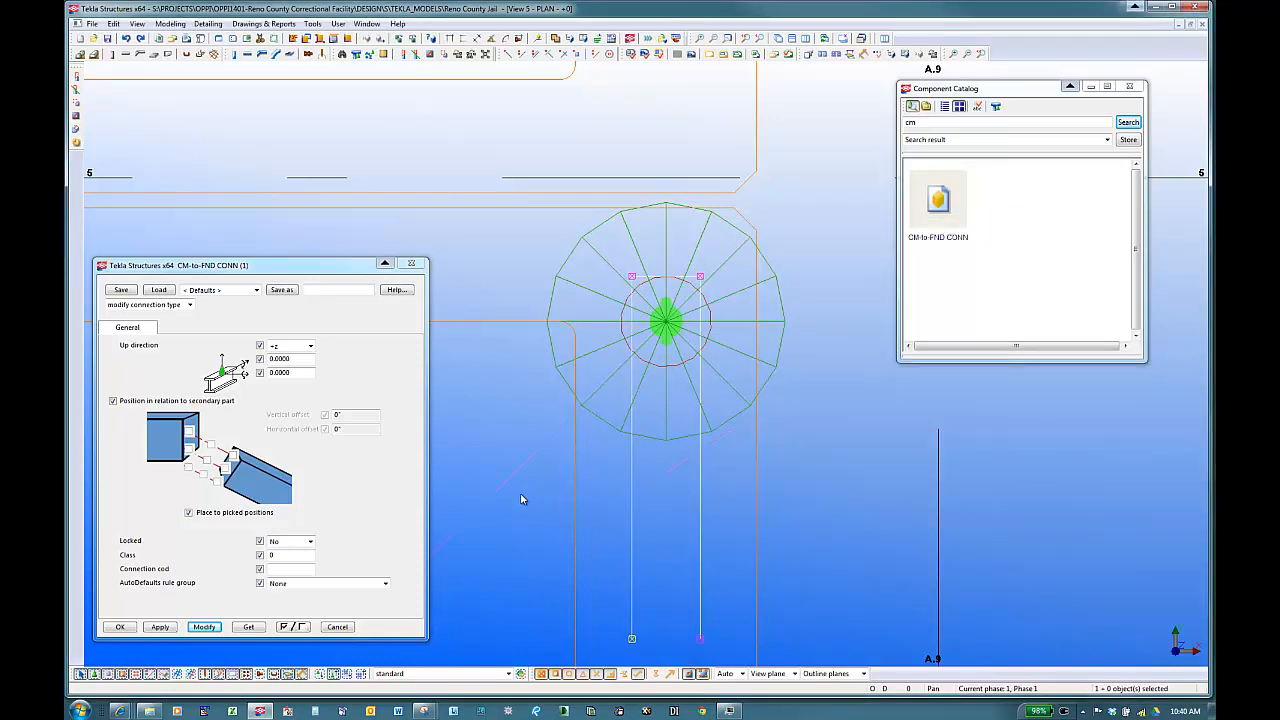